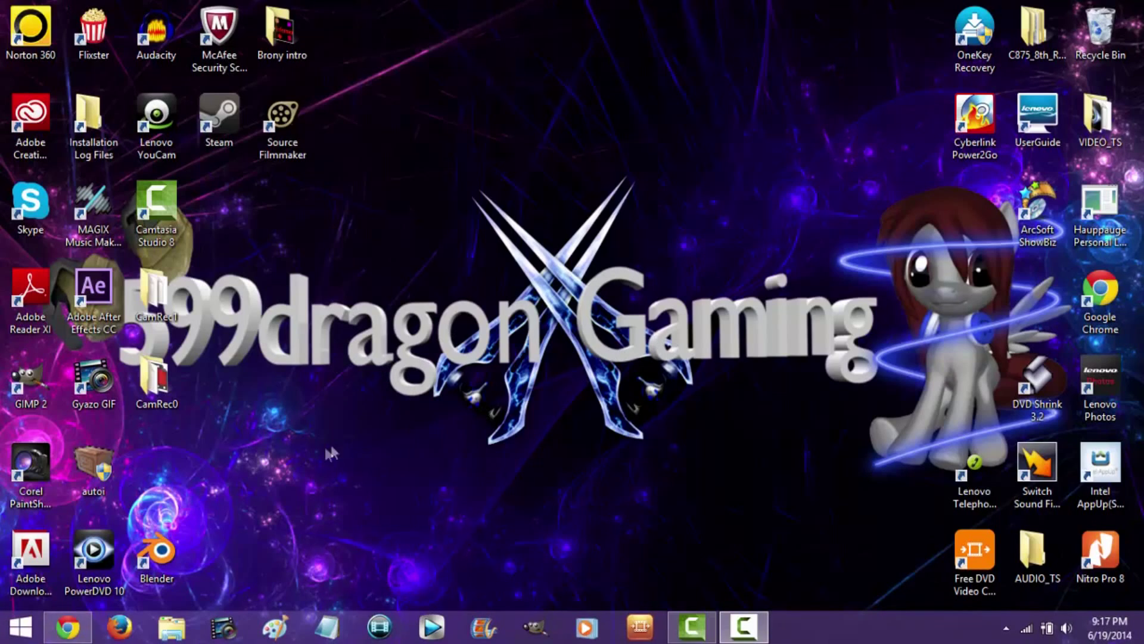
Restore the YouTube page and show the Abusive Milkman reference video full screen at 0:18
click(67, 626)
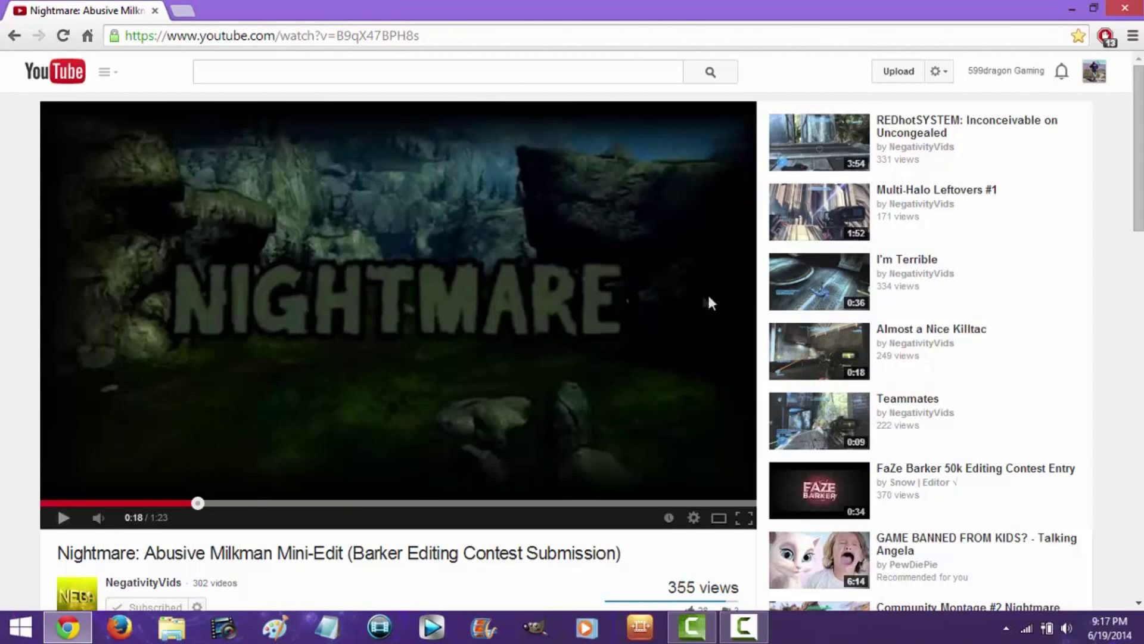
scroll(1142, 181, down, 1)
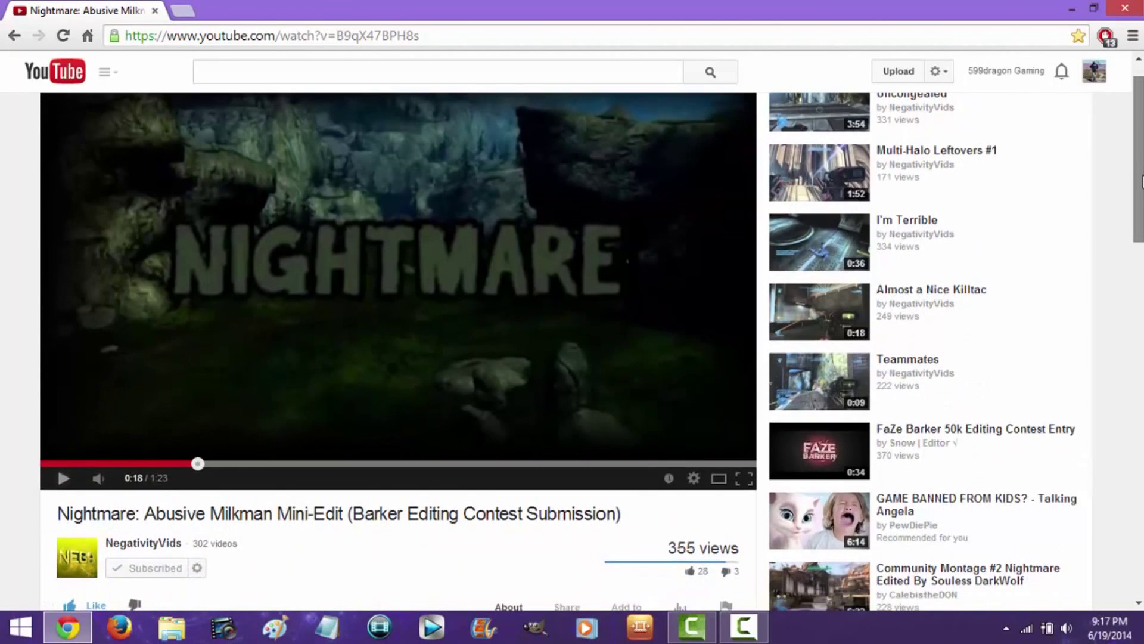
drag(1142, 182, 1140, 173)
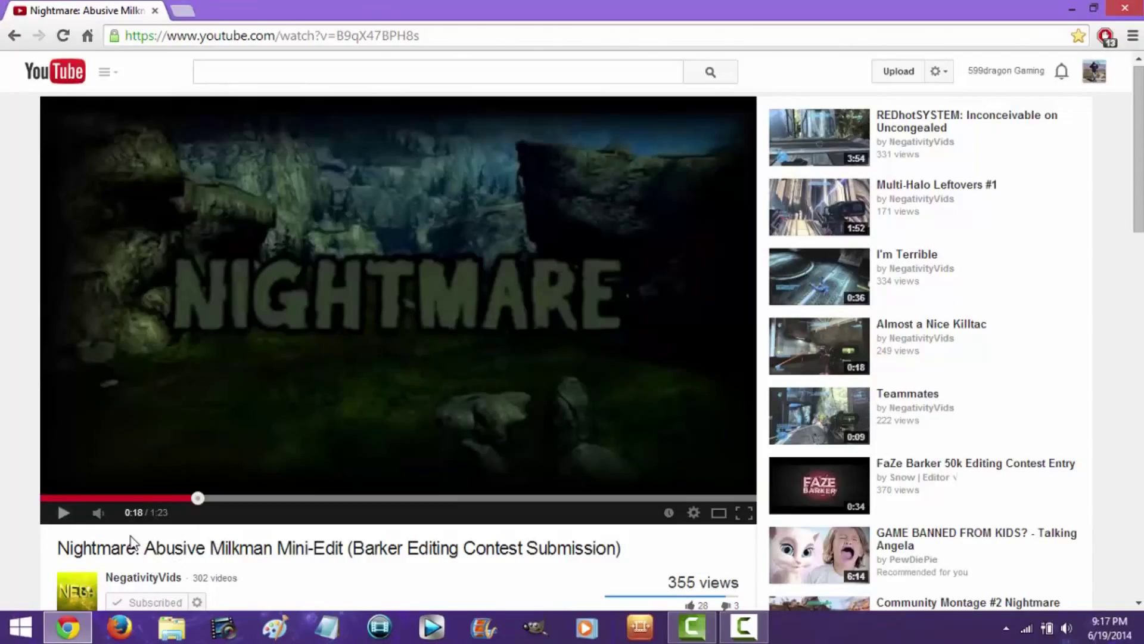
click(744, 513)
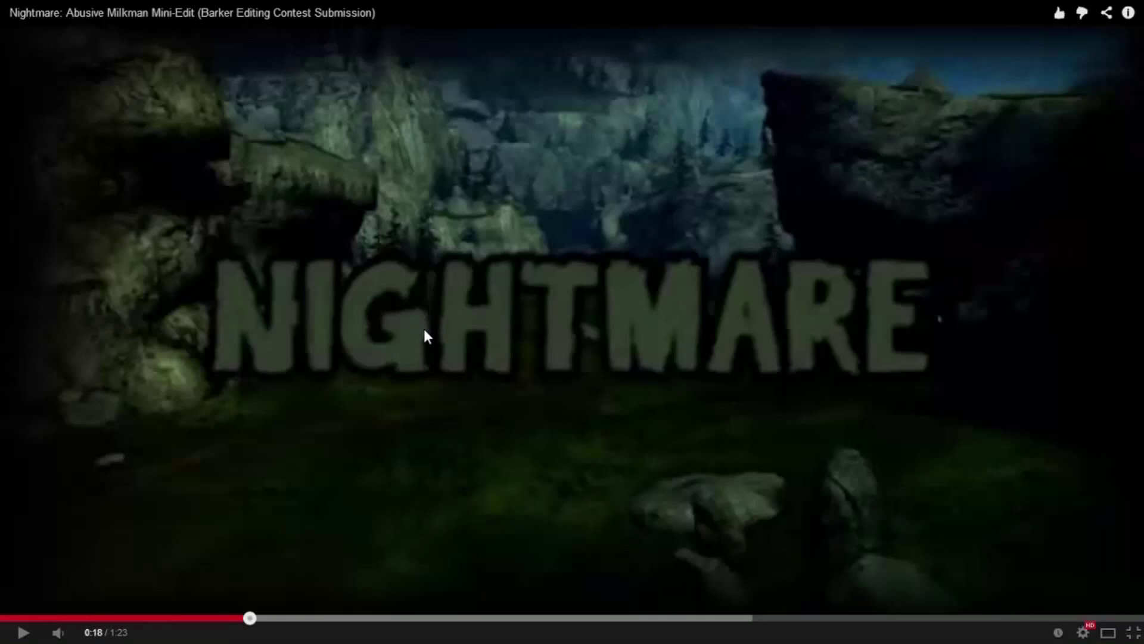
Play the reference video to 0:28, seek it back to 0:18 and mute it
click(23, 631)
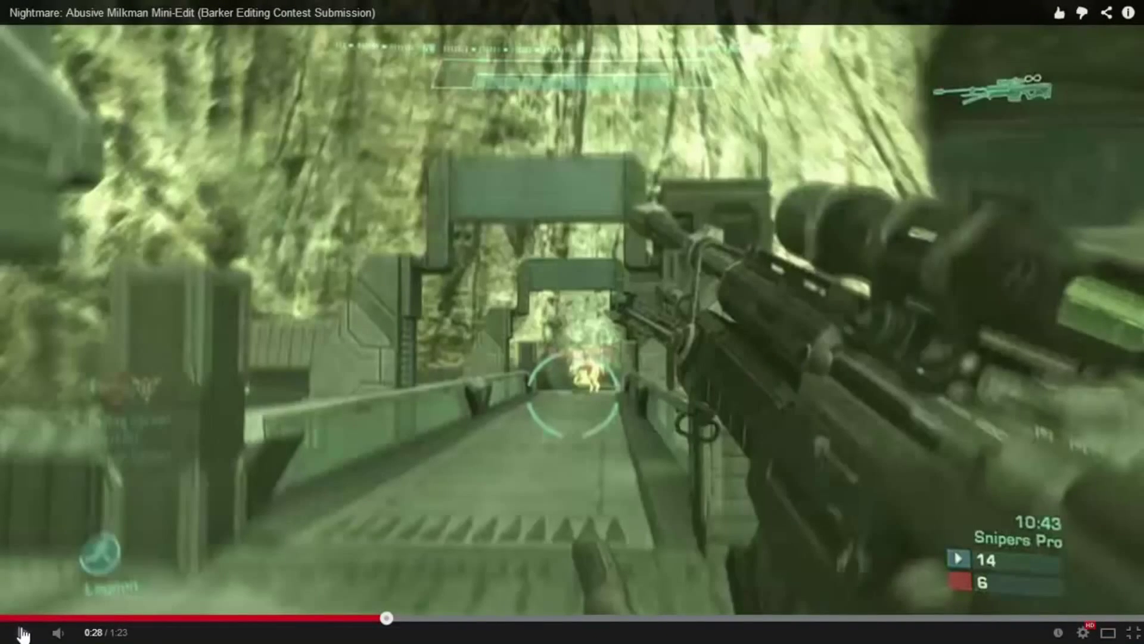
click(22, 634)
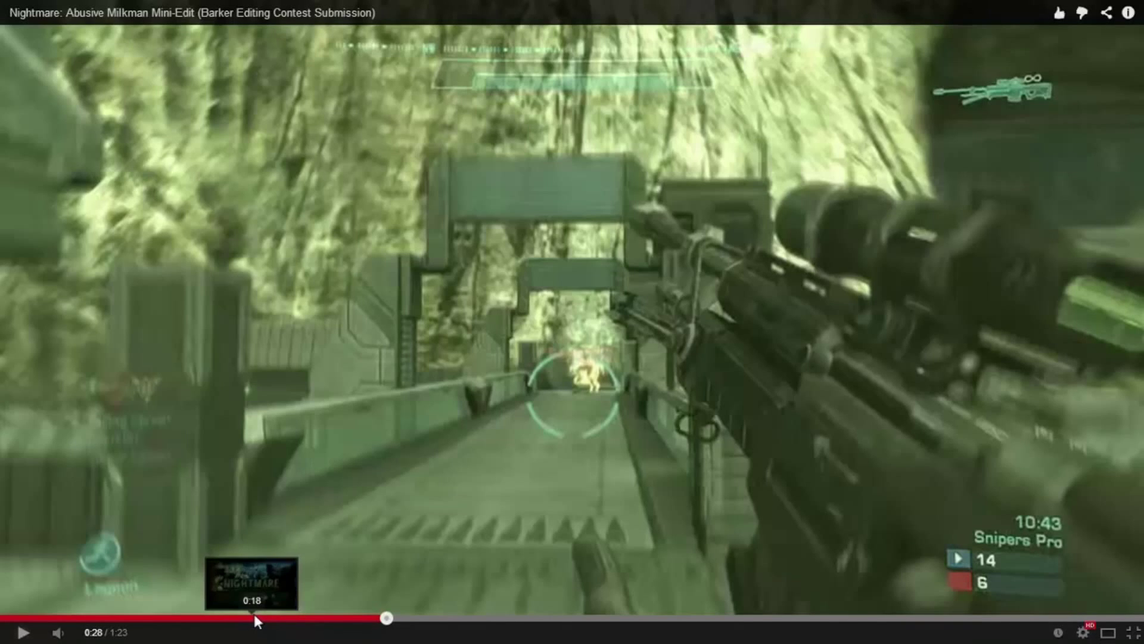
drag(254, 614, 254, 617)
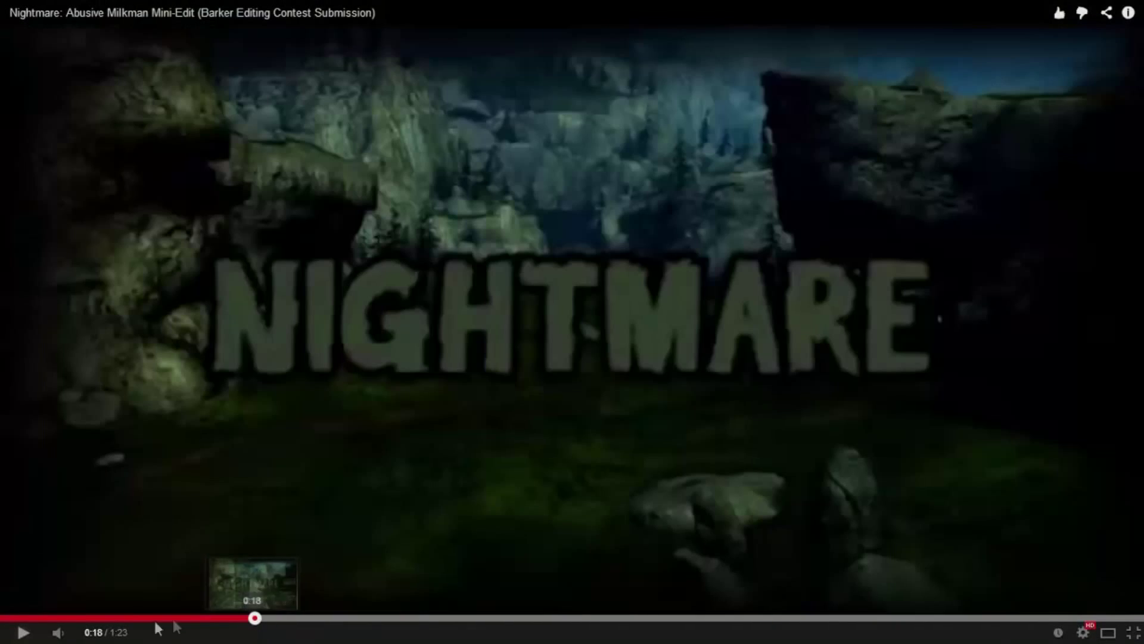
click(58, 632)
Resume the muted reference video from 0:18
click(17, 634)
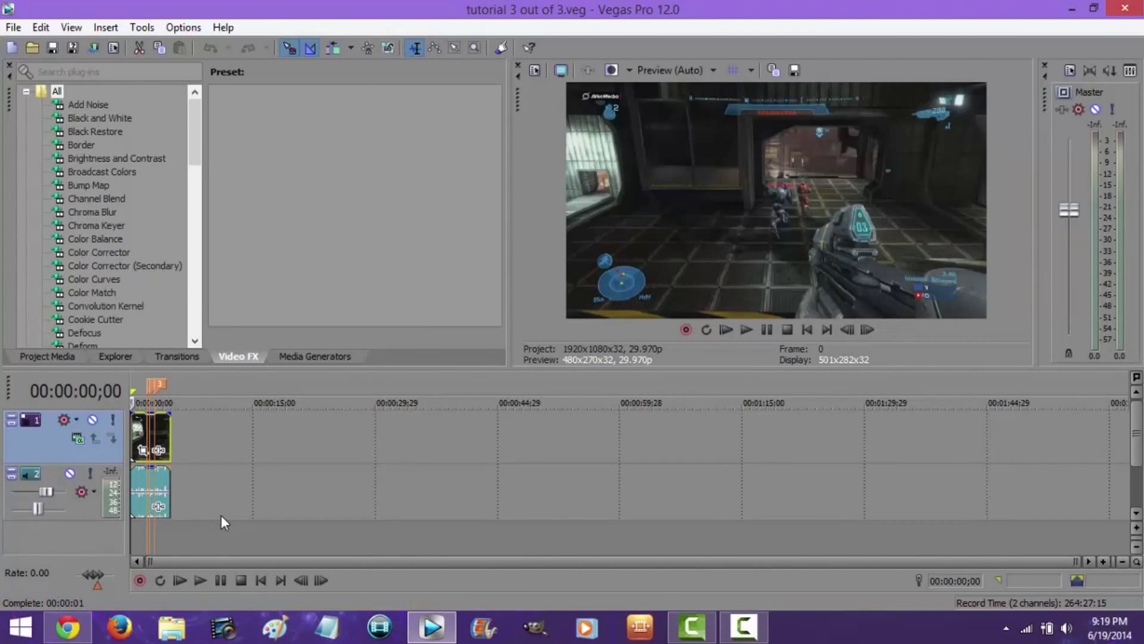
Zoom the timeline and delete the Nightmare video from Project Media
drag(1079, 561, 328, 519)
click(62, 357)
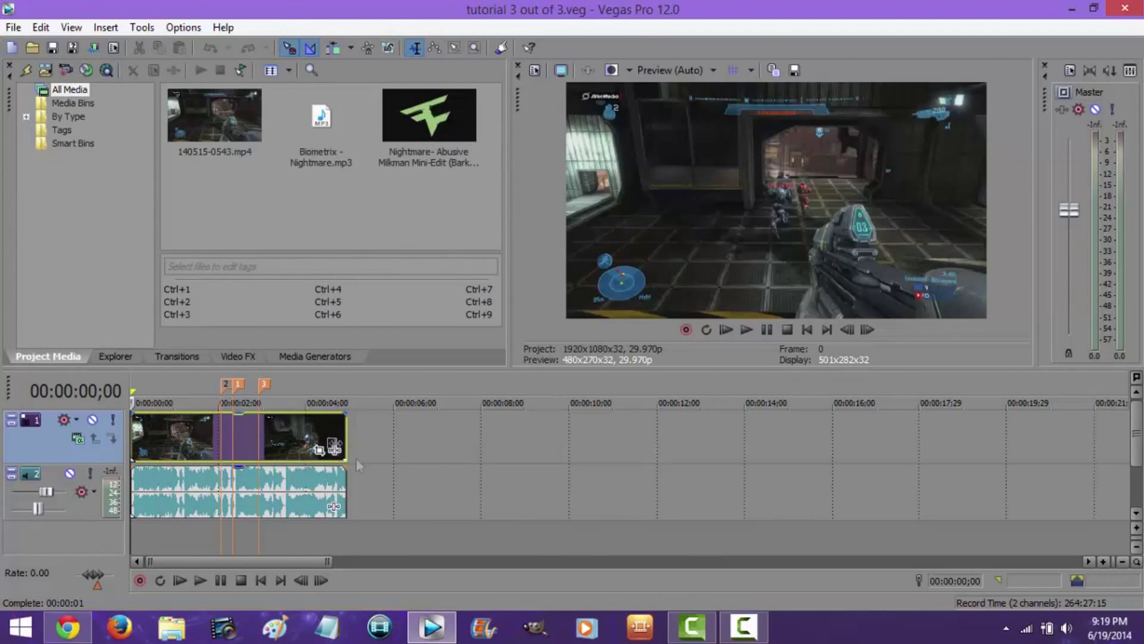
click(394, 131)
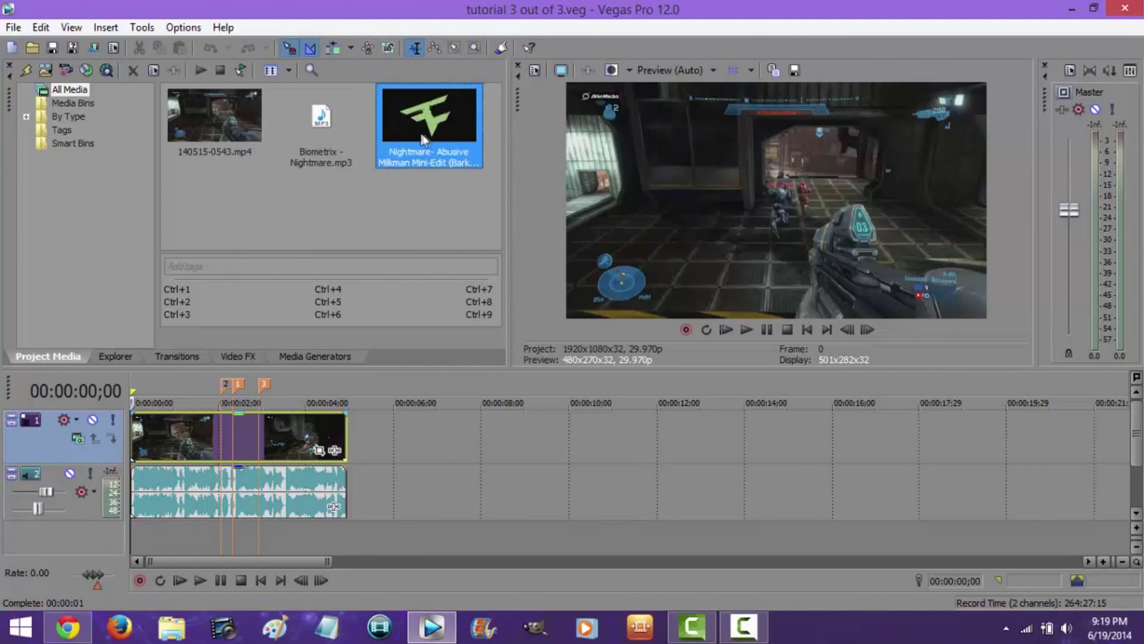
key(Delete)
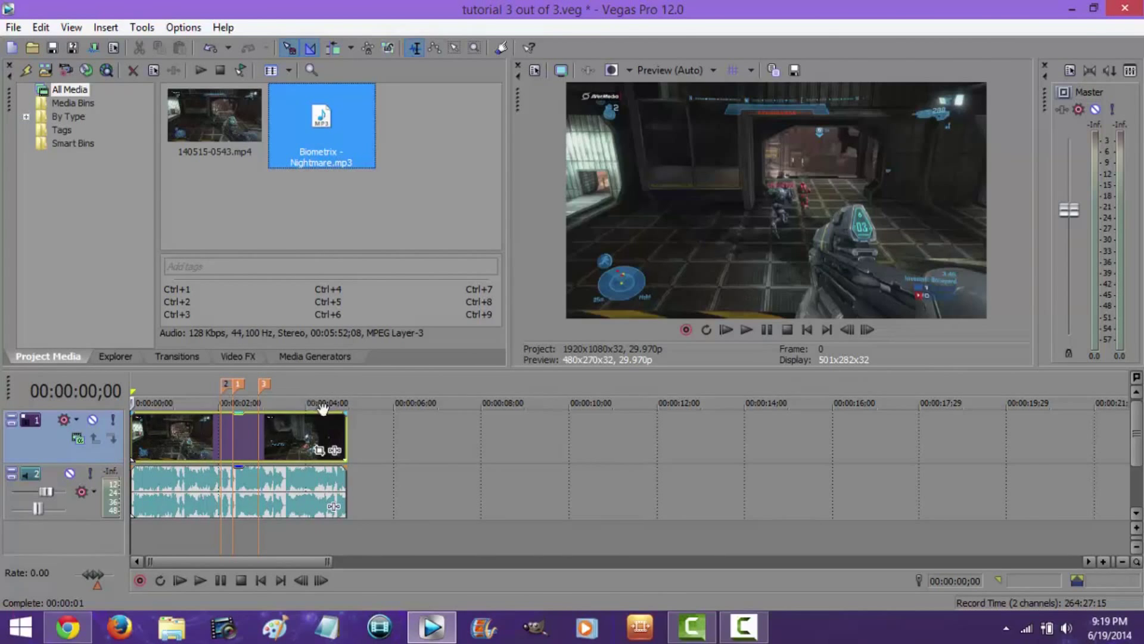
Check the gameplay frames between 02;02 and 02;28, leaving the playhead at 02;02
click(225, 429)
click(232, 431)
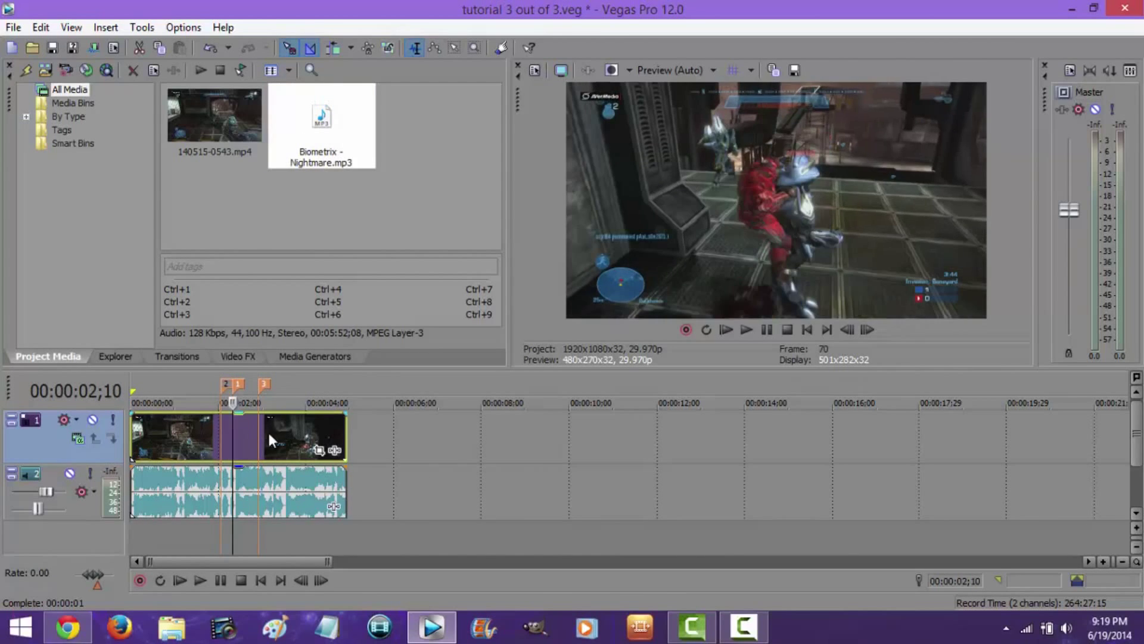
click(255, 429)
click(238, 429)
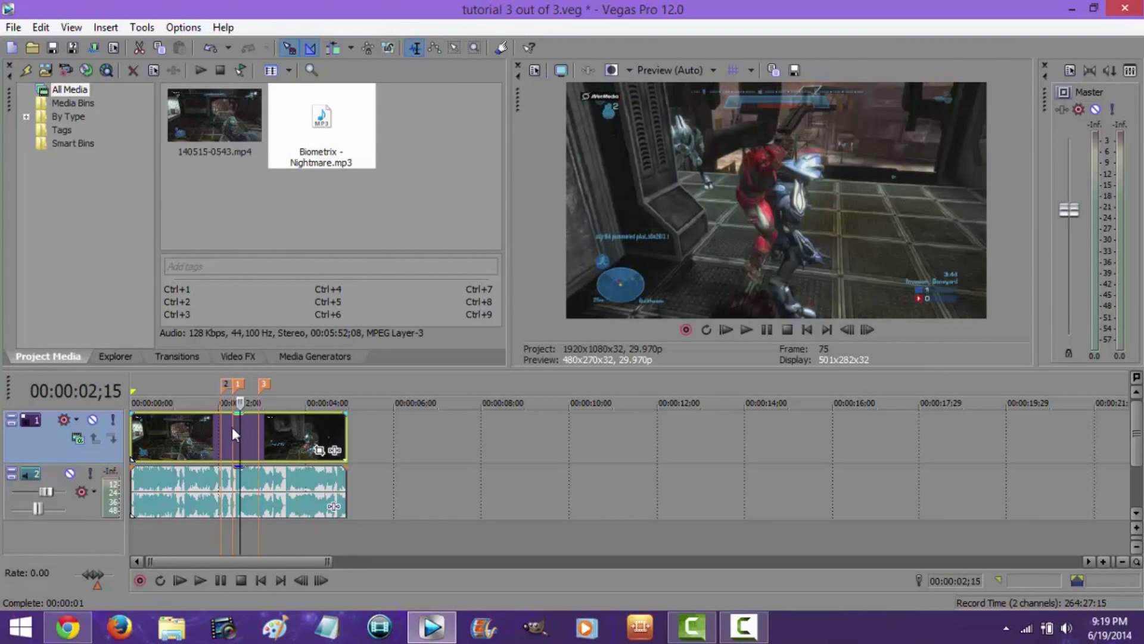
click(231, 427)
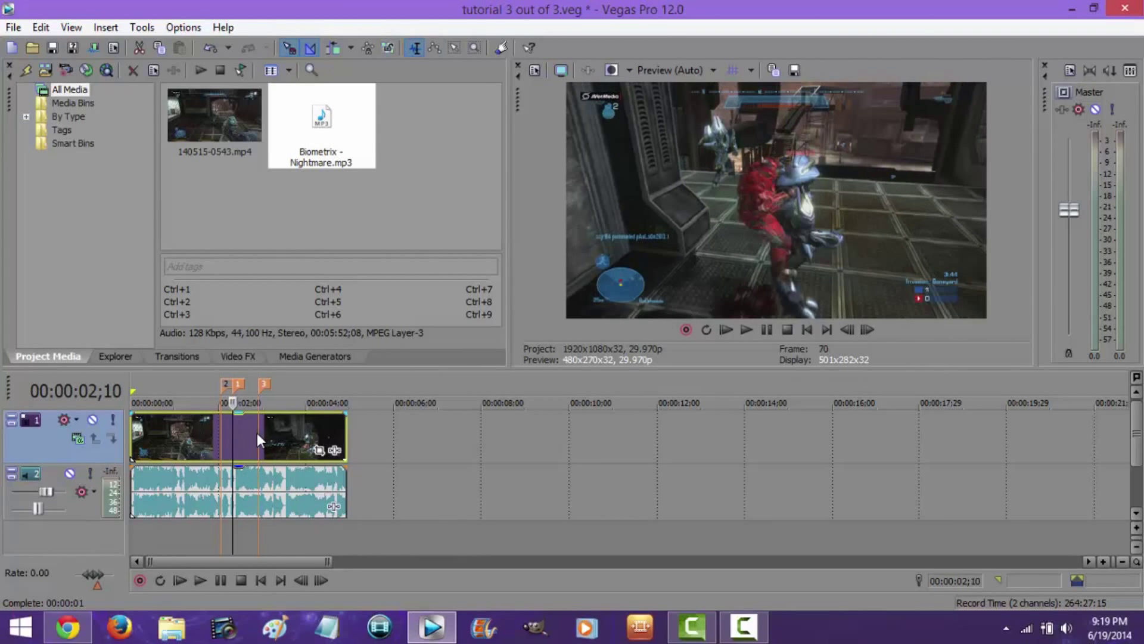
click(256, 433)
click(222, 428)
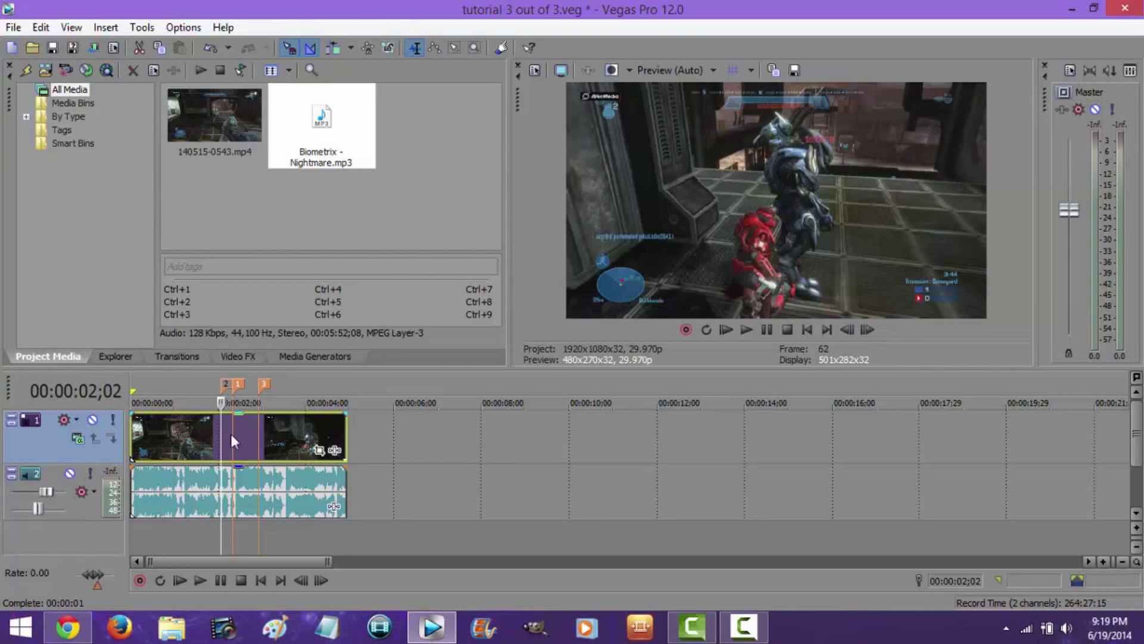
click(233, 428)
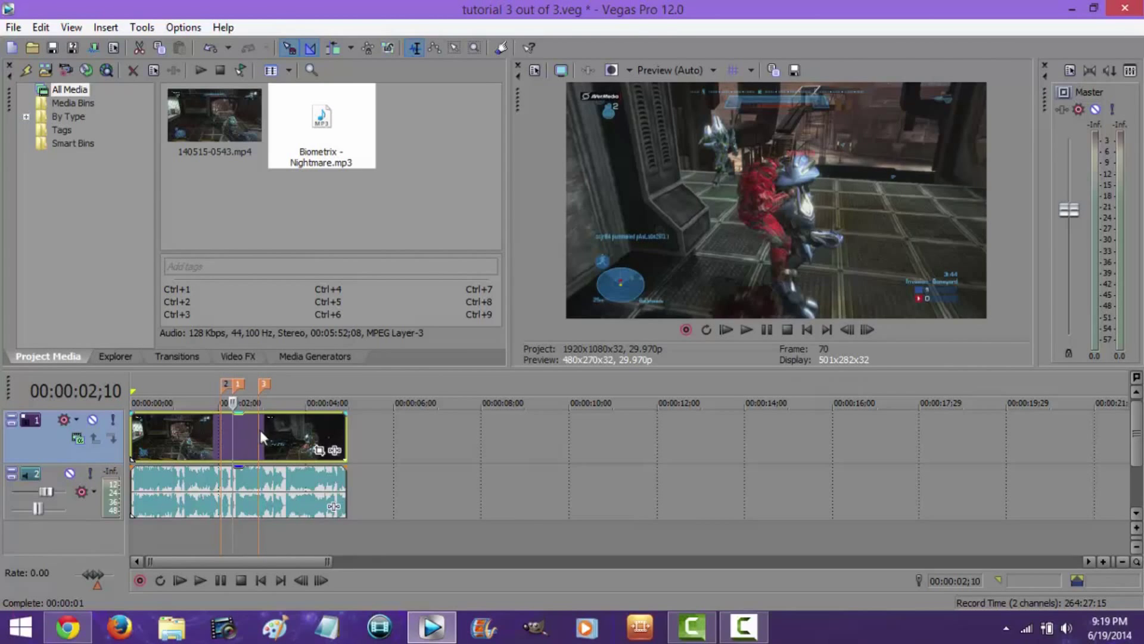
click(258, 432)
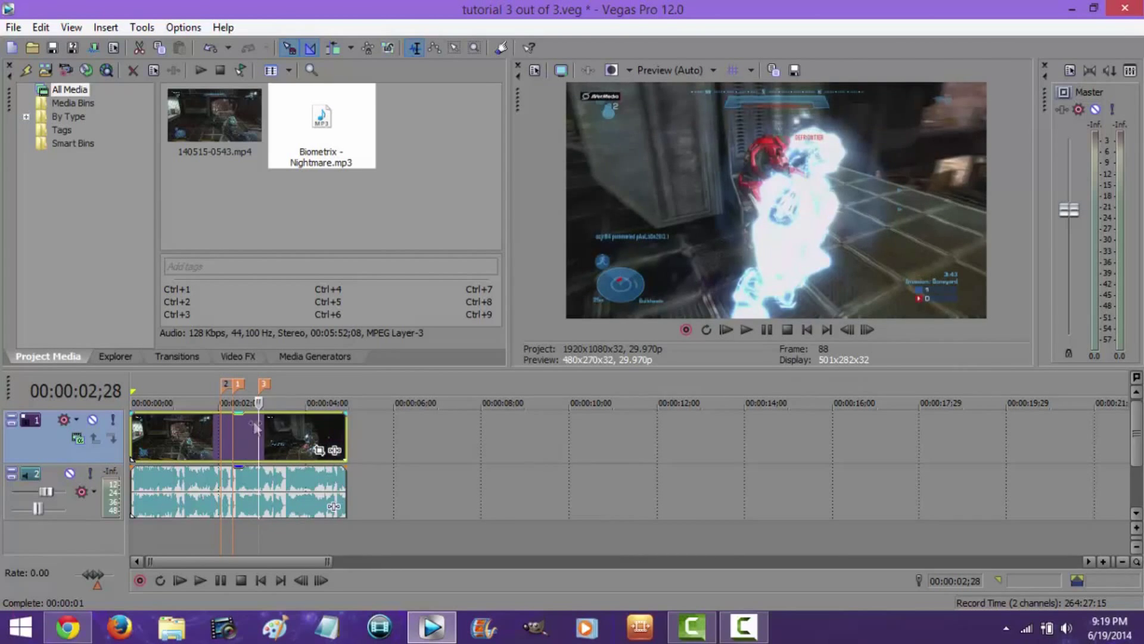
click(250, 422)
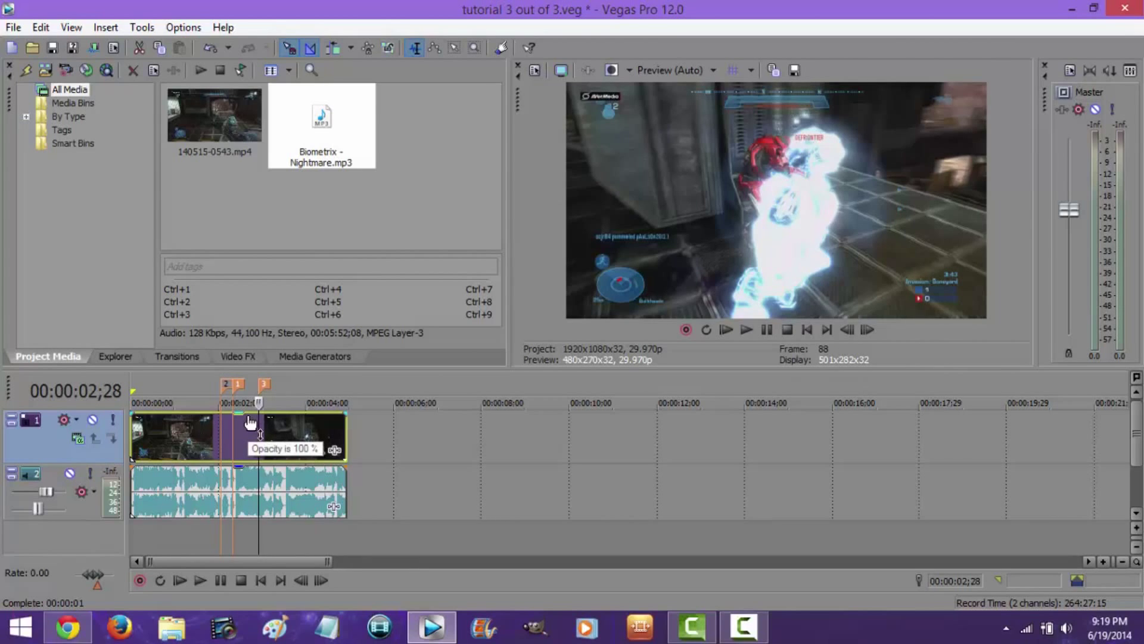
click(219, 423)
Split the gameplay event at 02;02 and at 02;28
key(s)
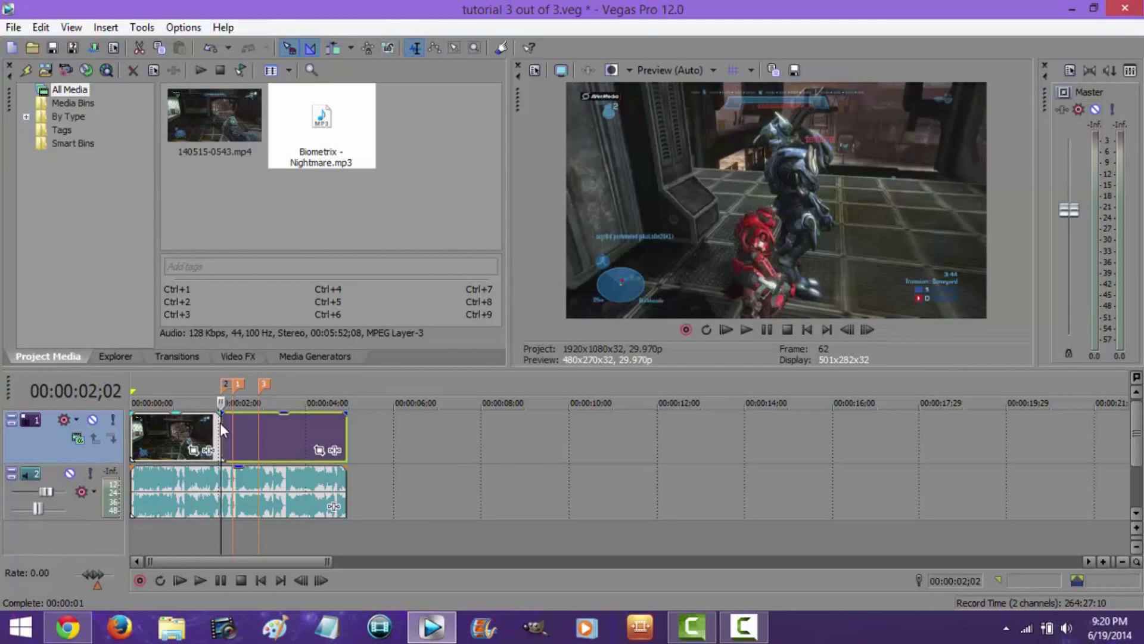
click(231, 432)
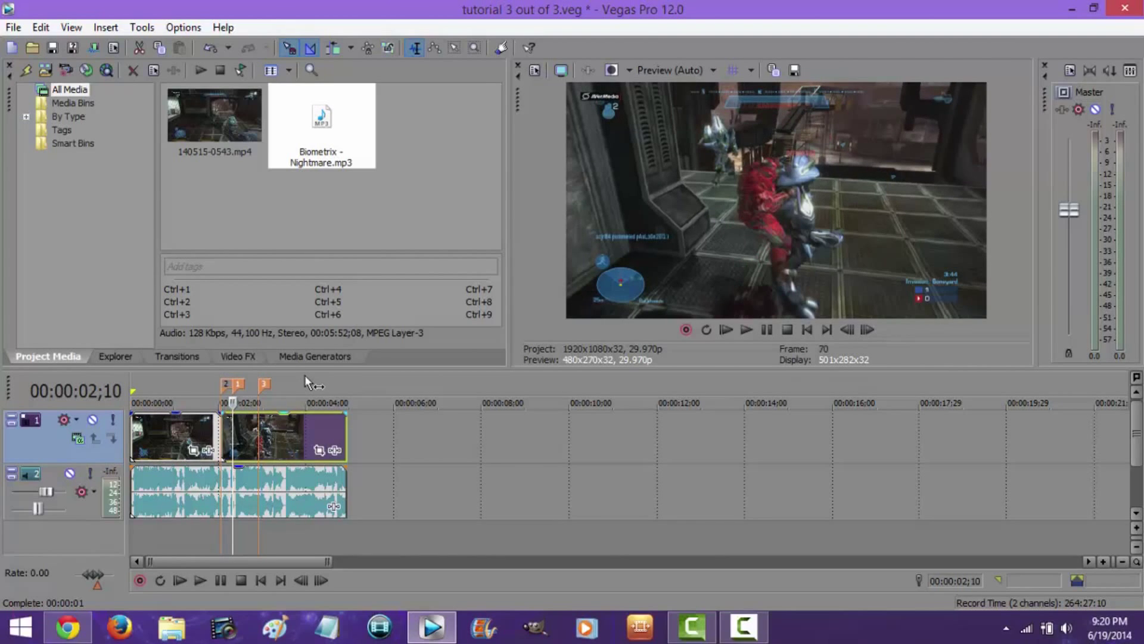
click(256, 434)
key(s)
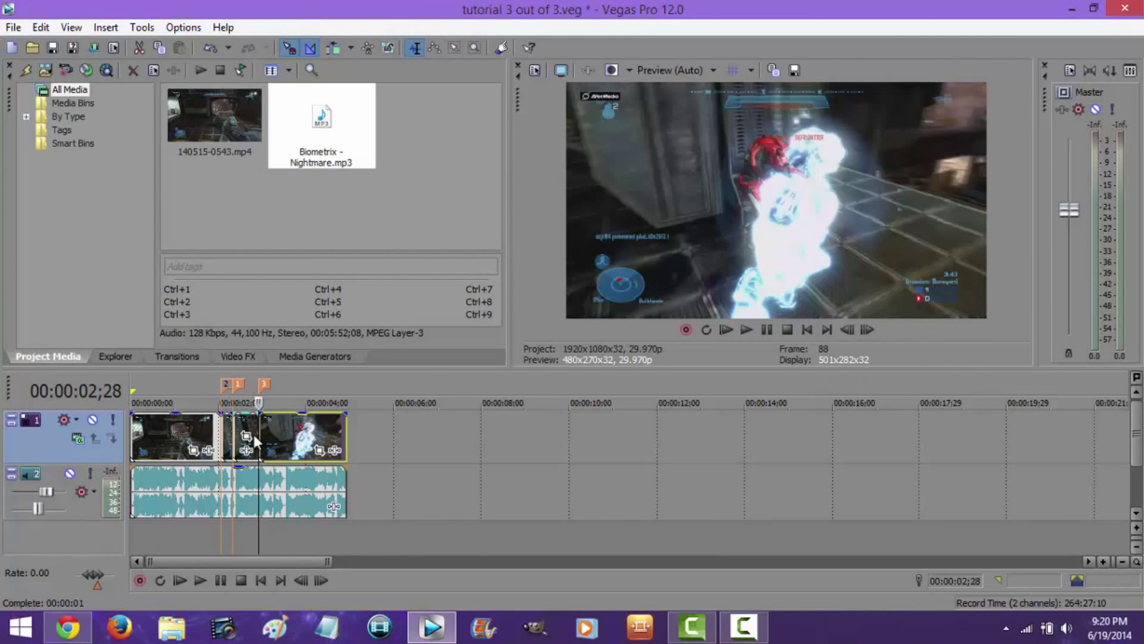
Zoom the timeline in and select the short event starting at 02;10
click(233, 427)
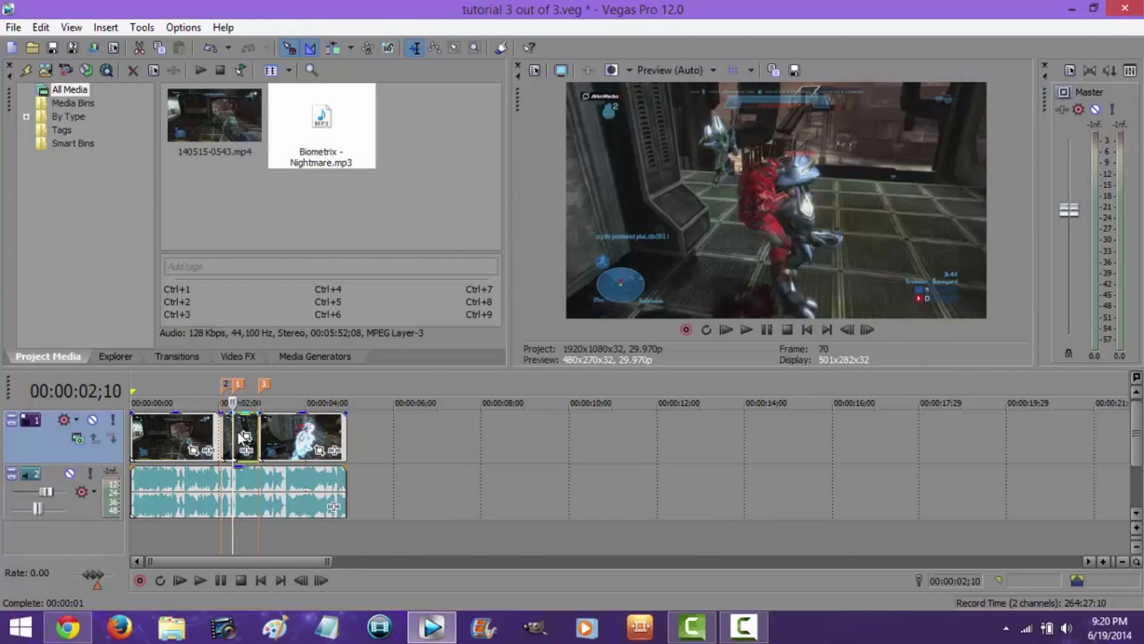
click(222, 433)
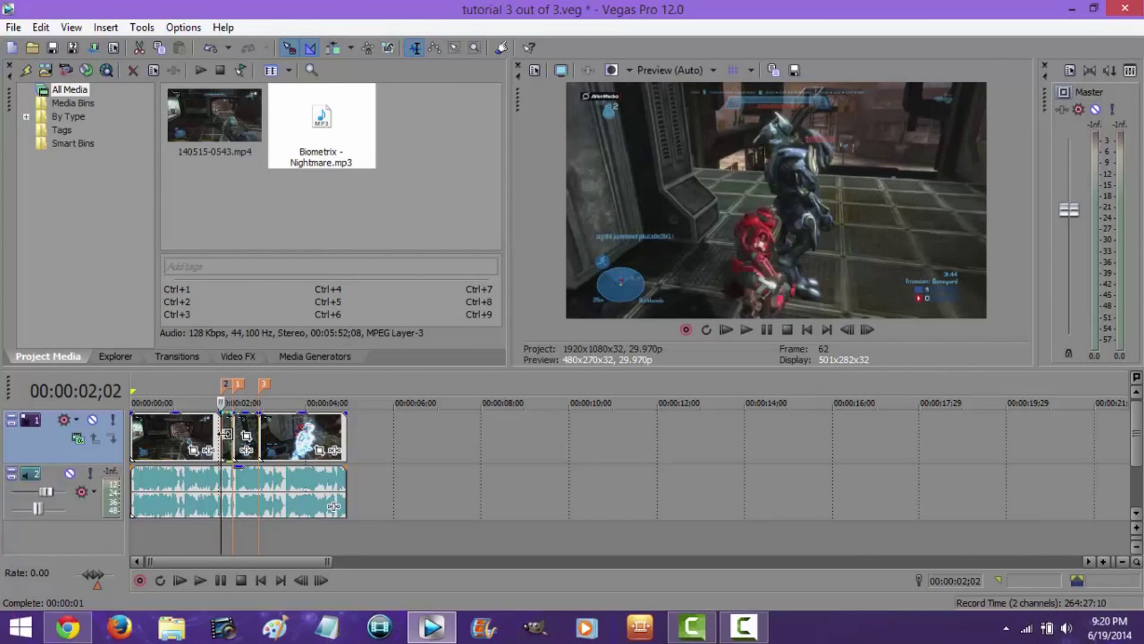
drag(327, 560, 232, 560)
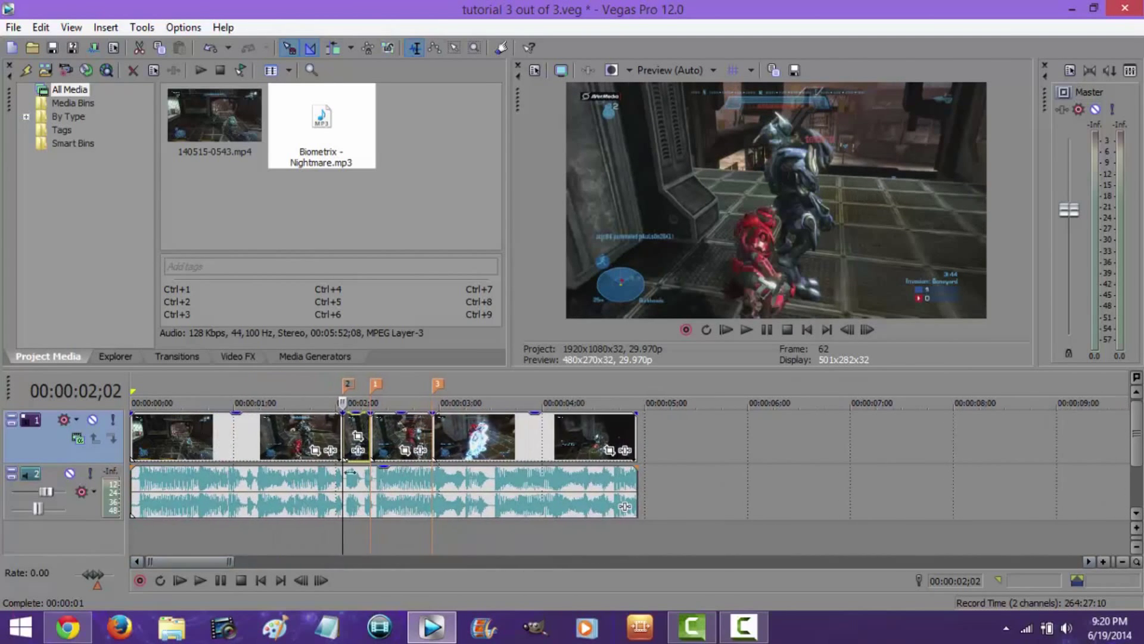
click(370, 442)
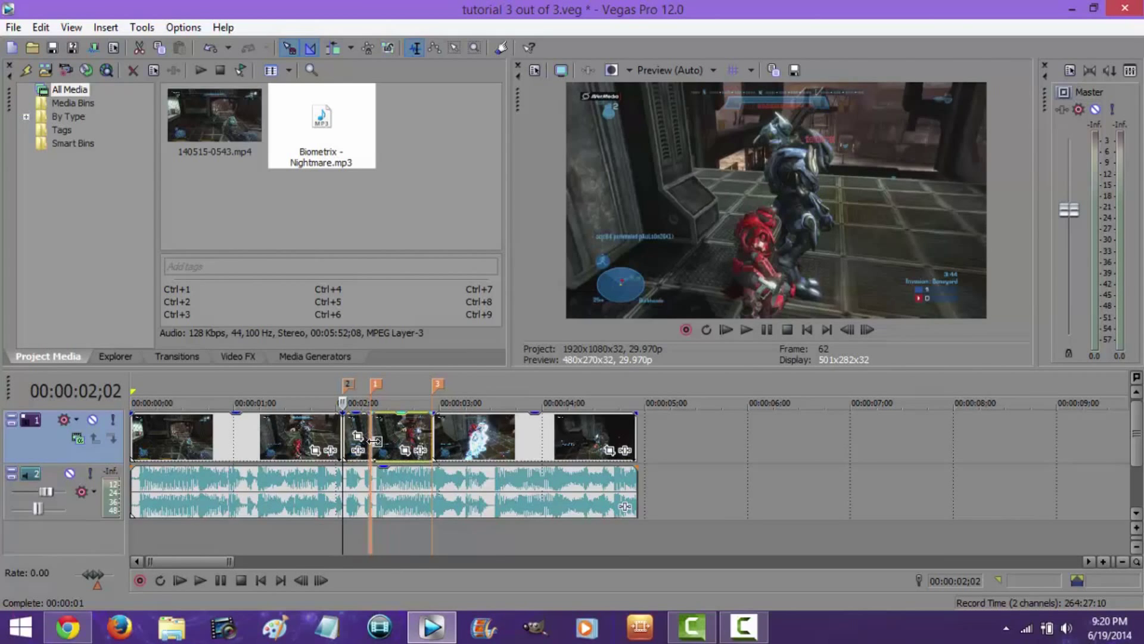
Open Pan/Crop for the short 02;10 event, synced to the playhead, as a large floating window
click(405, 451)
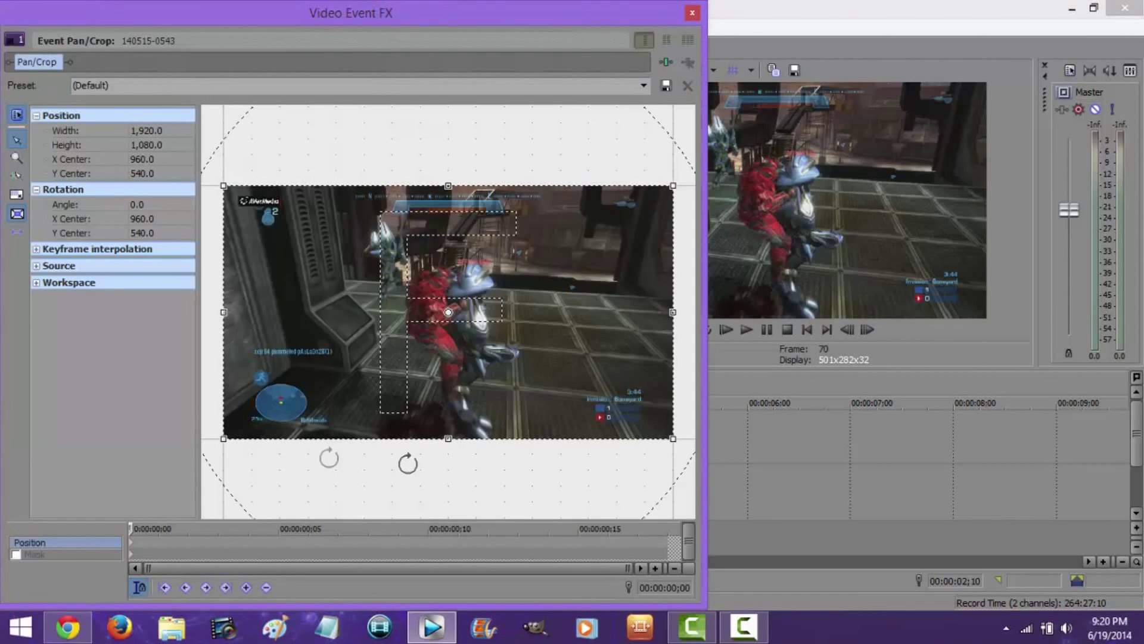
click(138, 590)
double_click(339, 21)
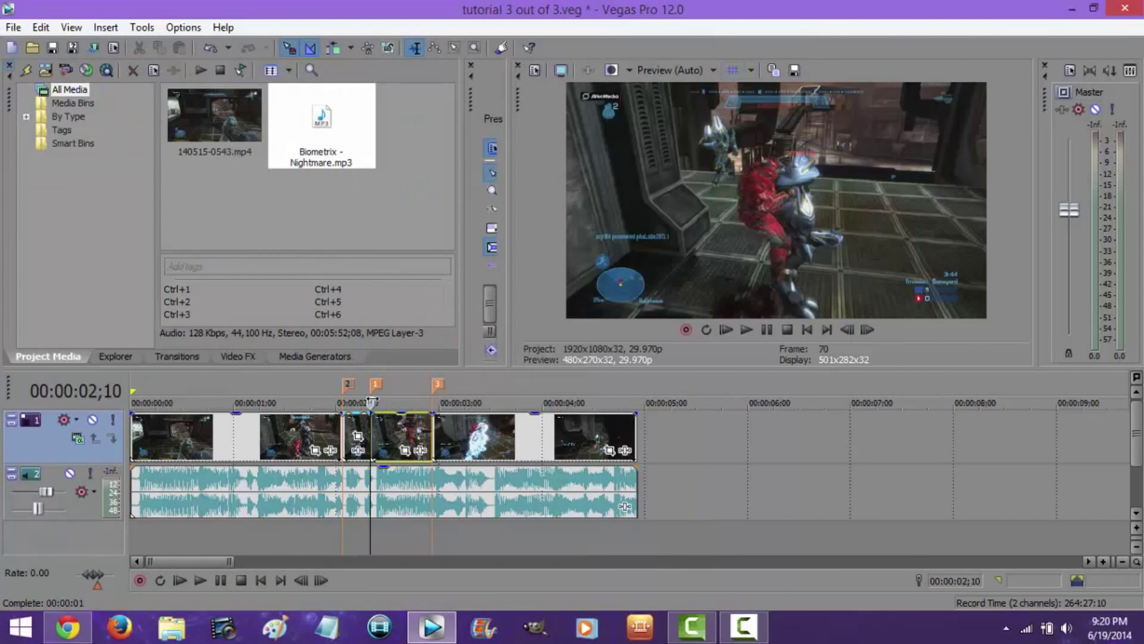
mouse_move(370, 404)
mouse_down()
mouse_move(330, 403)
mouse_move(348, 404)
mouse_up()
click(370, 435)
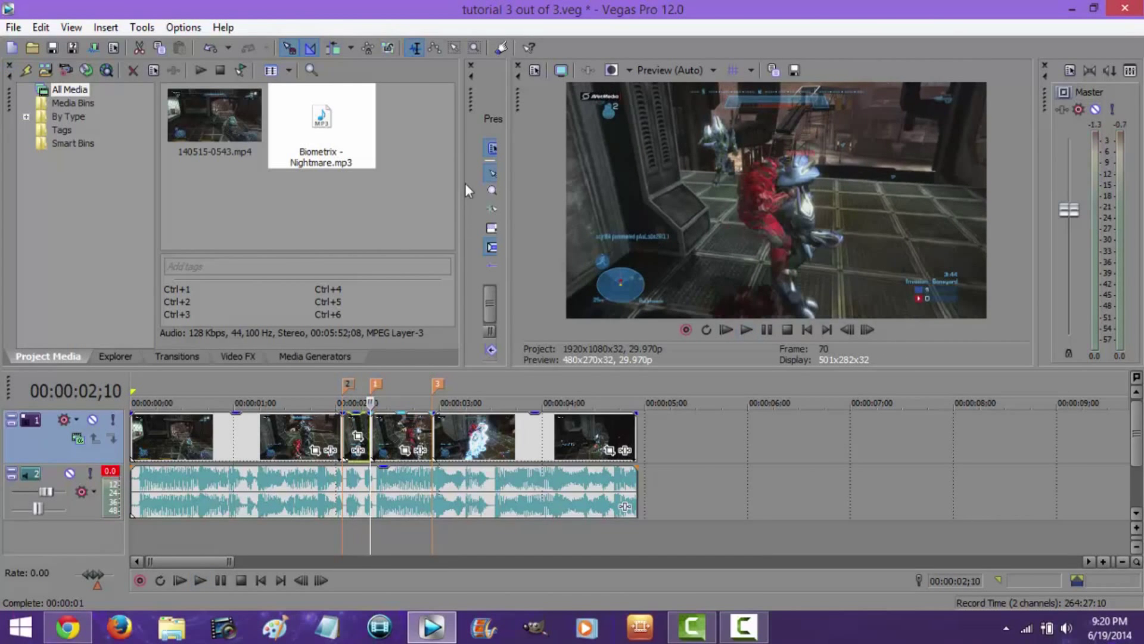
drag(474, 107, 67, 51)
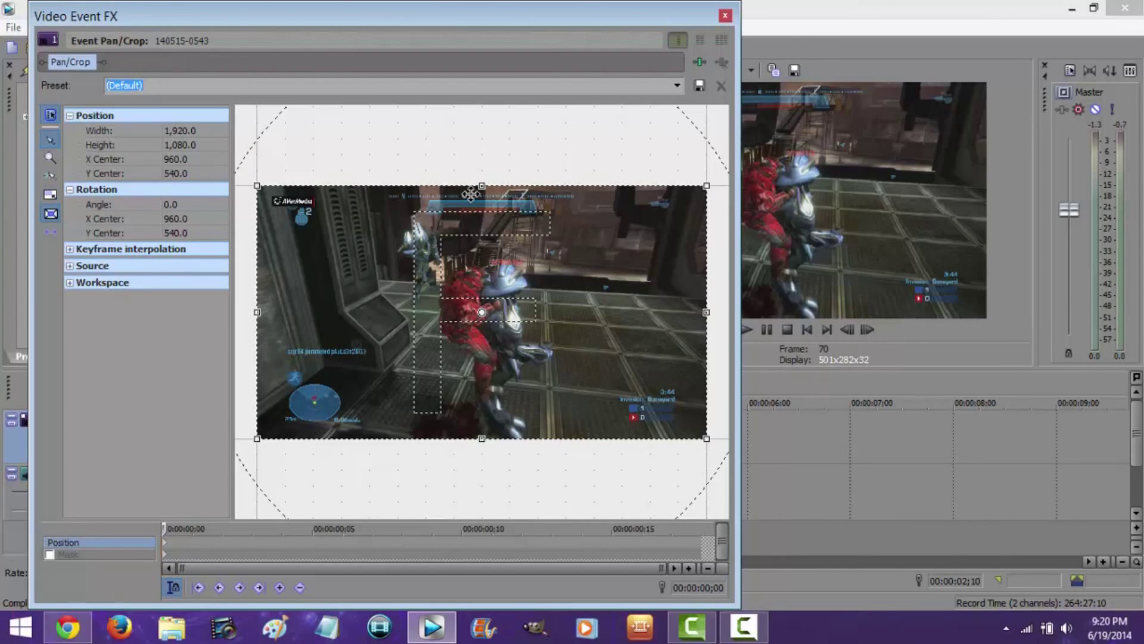
Letterbox and zoom the crop to height 549.3, restoring full 1920x1080 at the end
drag(483, 186, 483, 245)
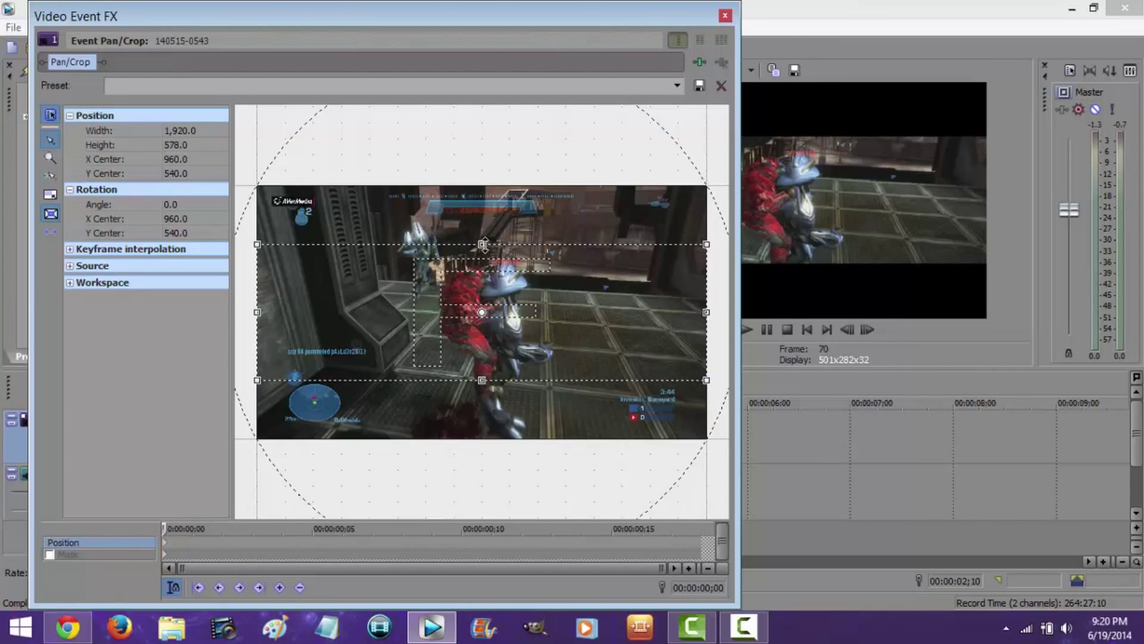
drag(256, 244, 283, 250)
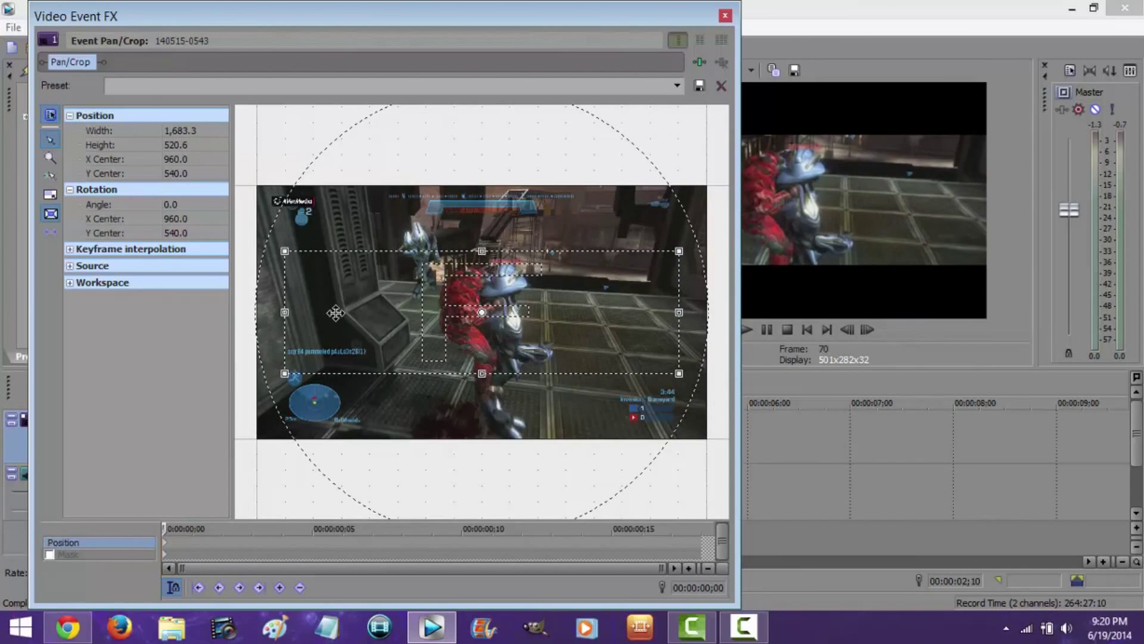
click(700, 546)
right_click(555, 354)
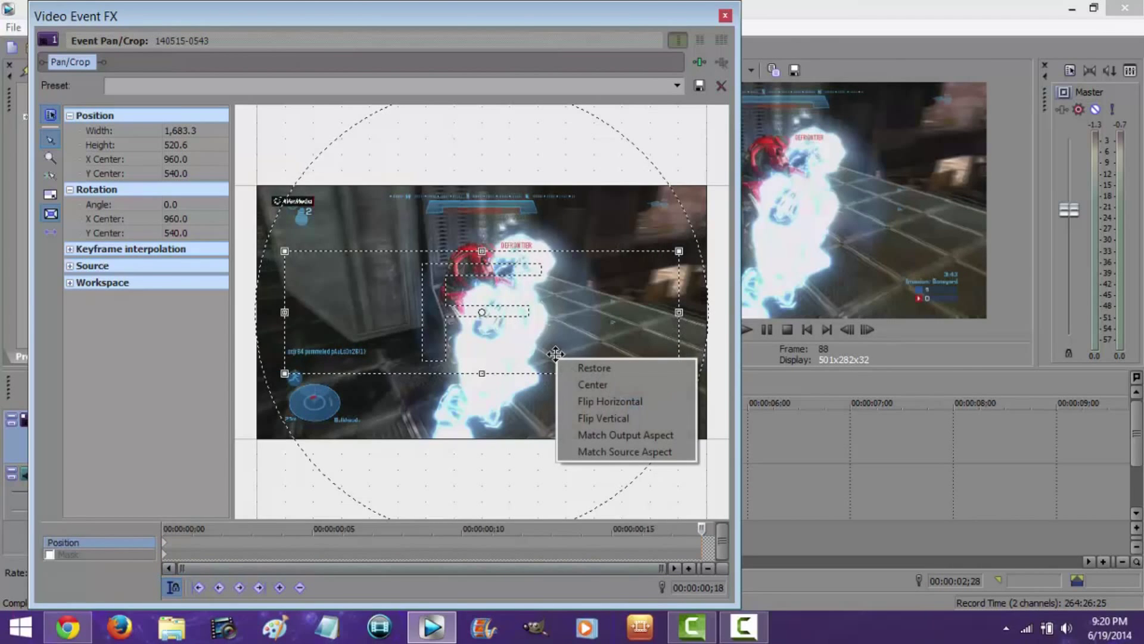
click(566, 365)
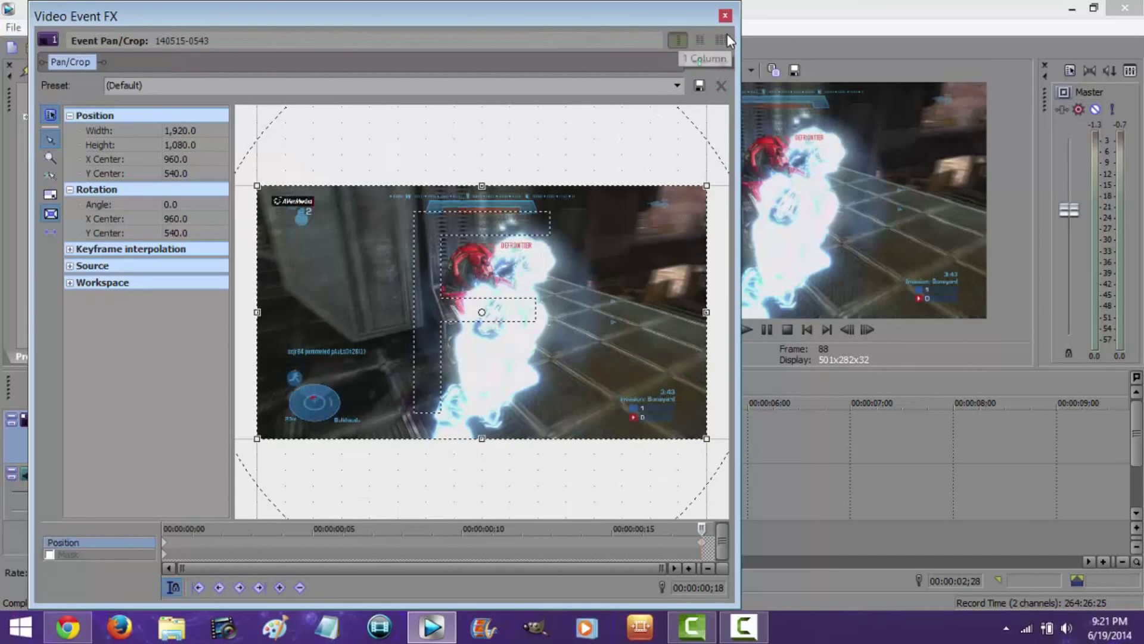
click(724, 17)
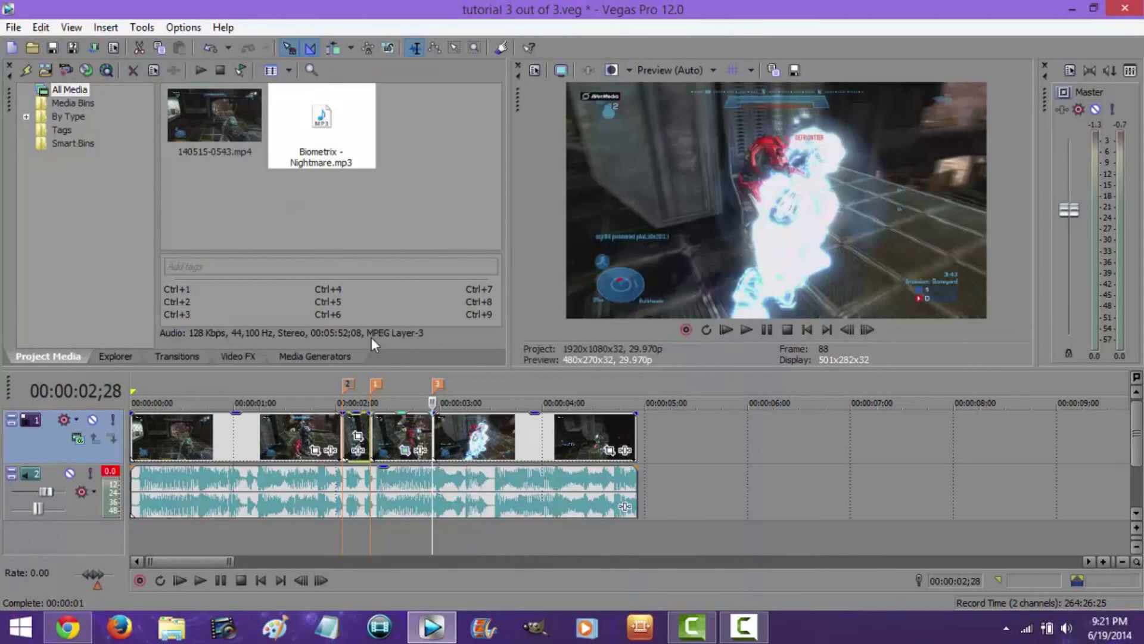
Preview the zoomed clip playing back from 02;08
click(387, 441)
key(space)
key(space)
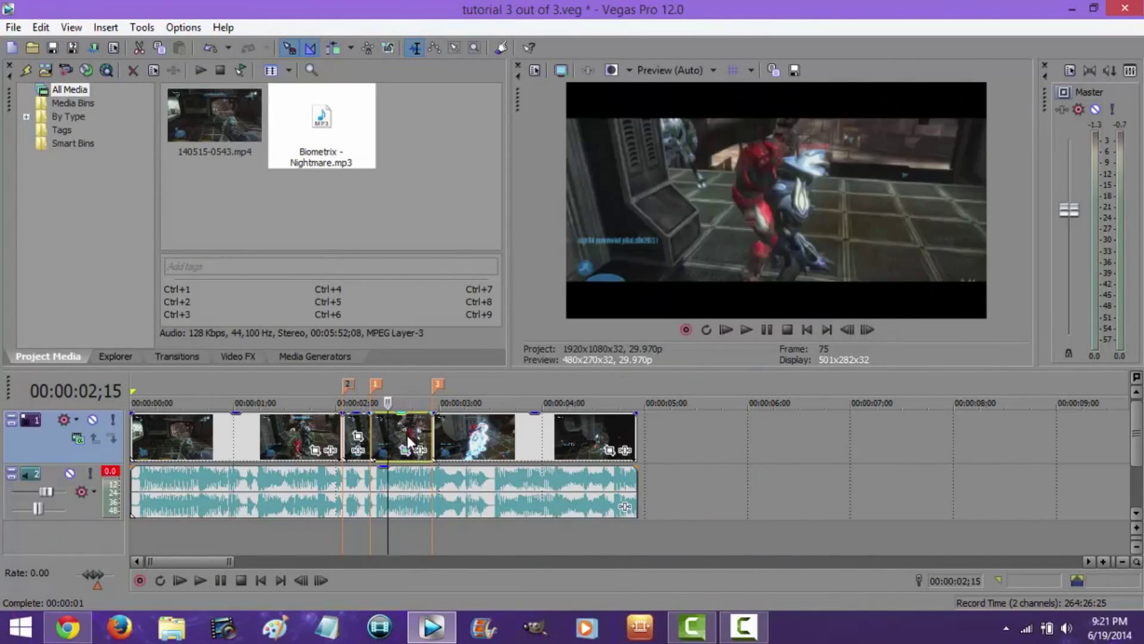
click(364, 421)
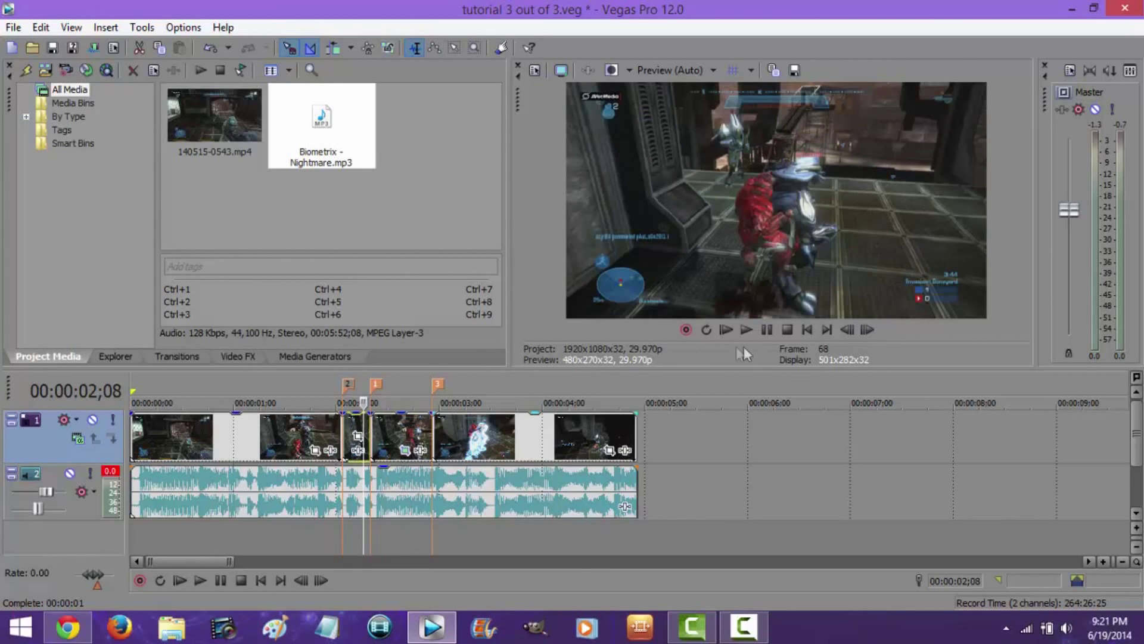
click(766, 330)
click(769, 329)
click(767, 329)
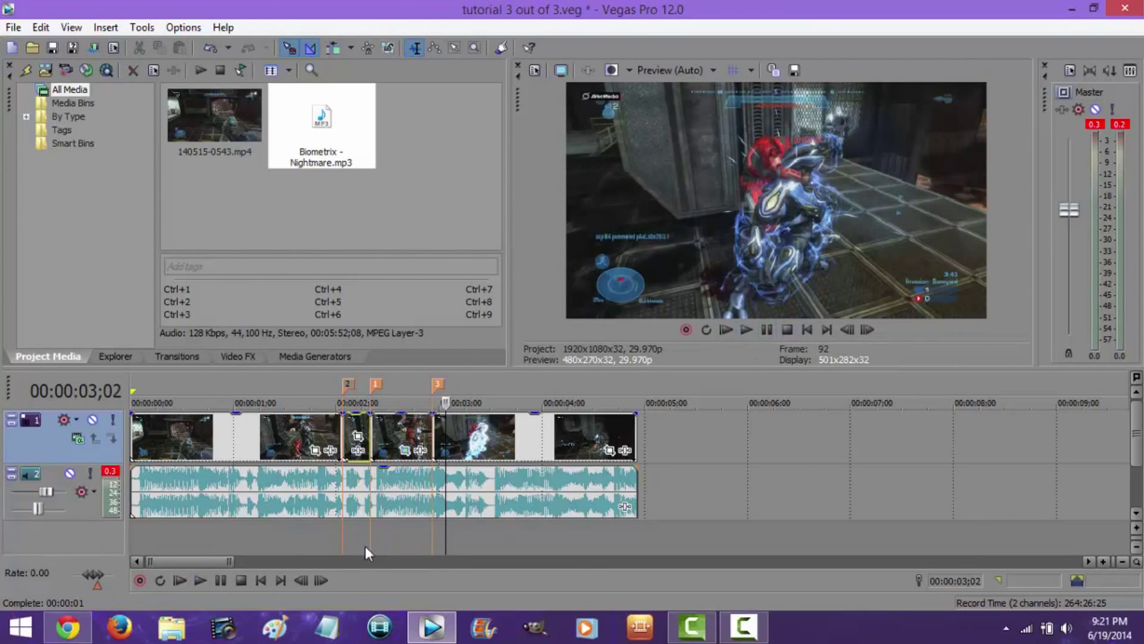
Select 02;02 to 02;28, play the edit to 03;06, then seek the reference video to 0:20
drag(370, 539, 459, 537)
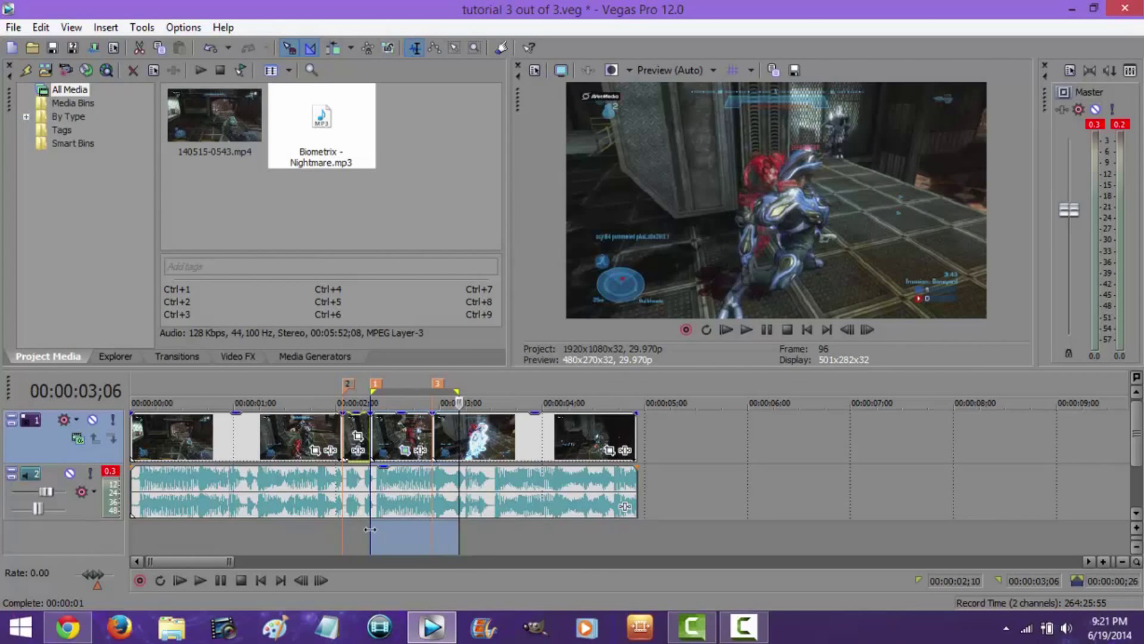
drag(370, 529, 343, 529)
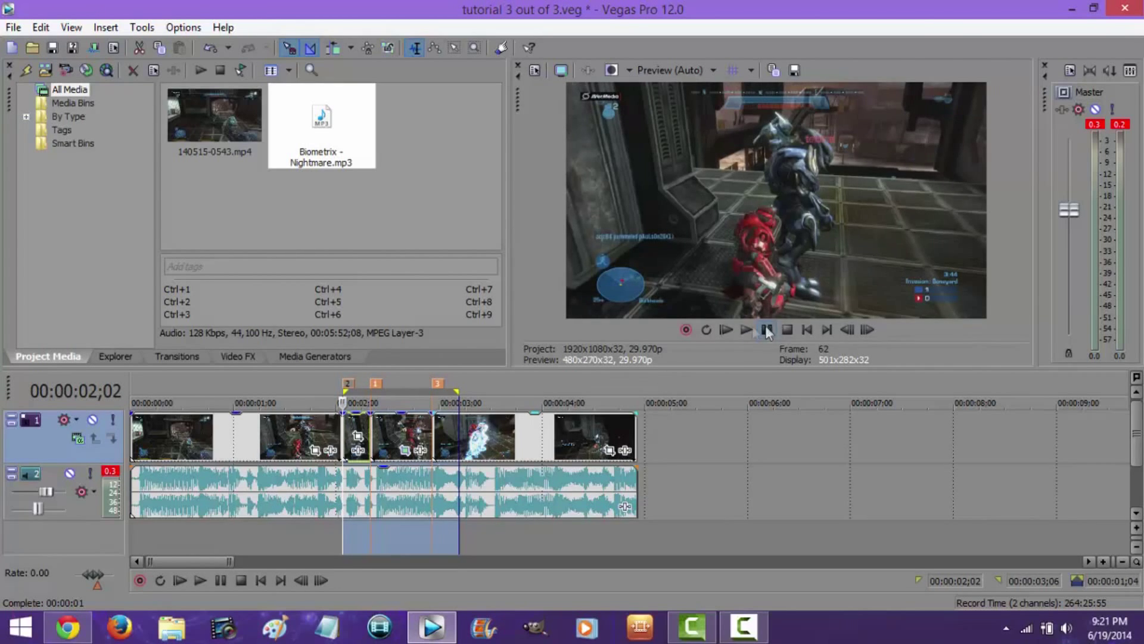
click(333, 444)
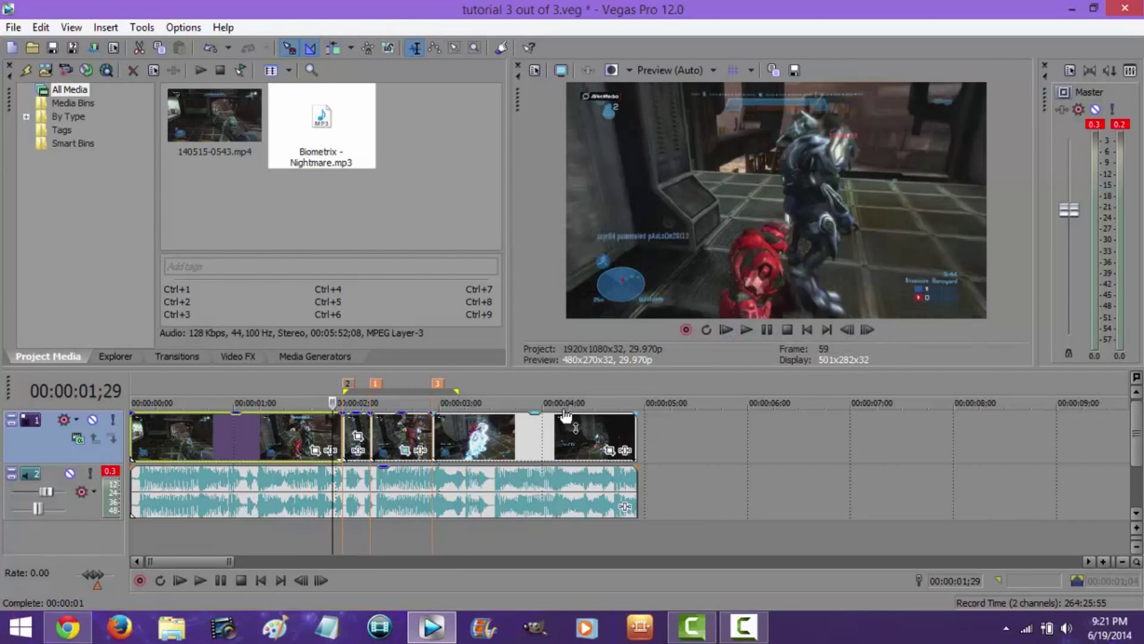
click(767, 327)
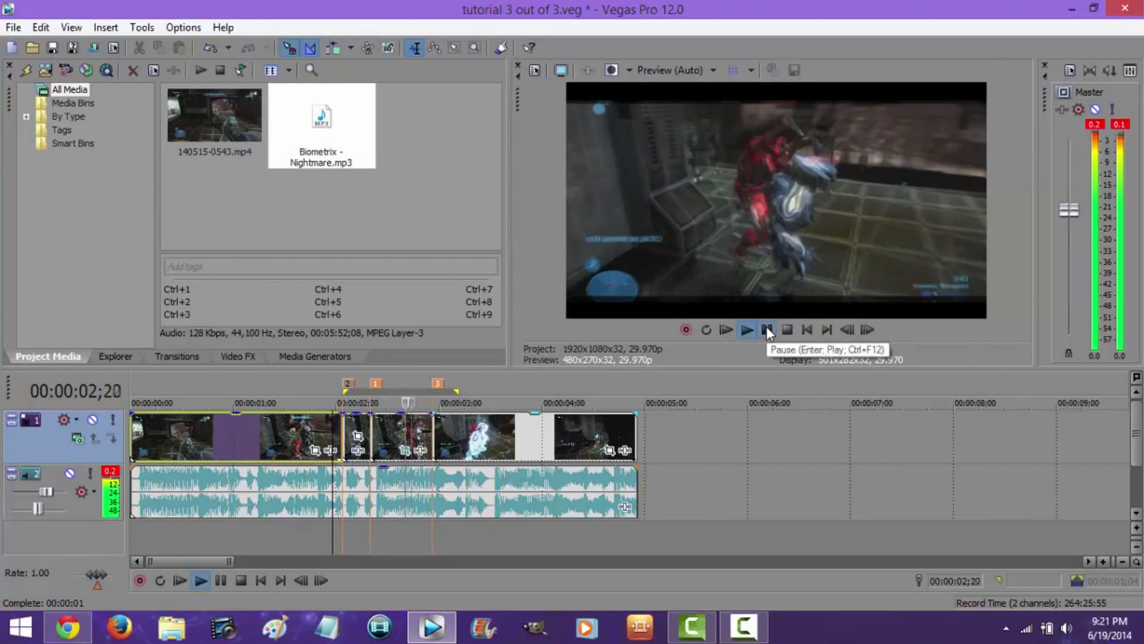
click(766, 328)
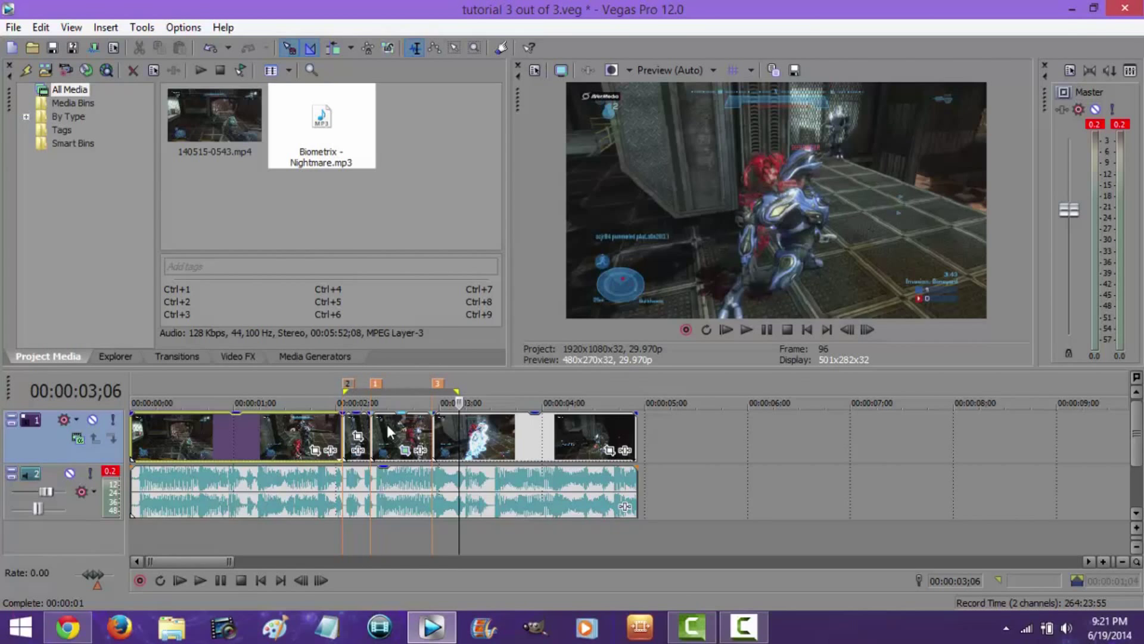
click(366, 432)
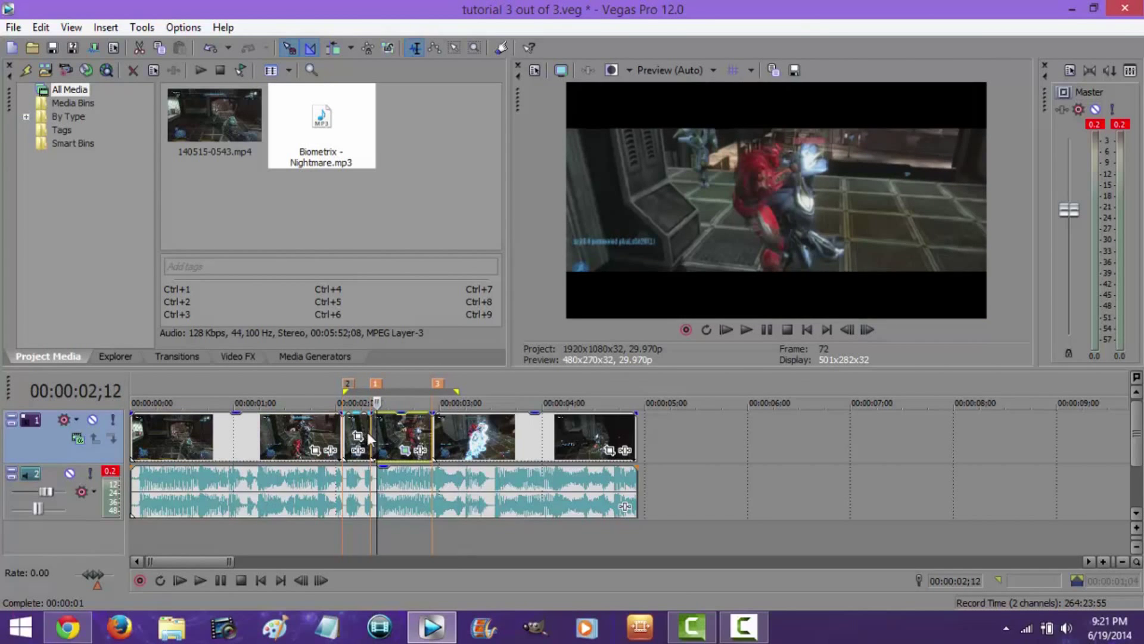
click(68, 626)
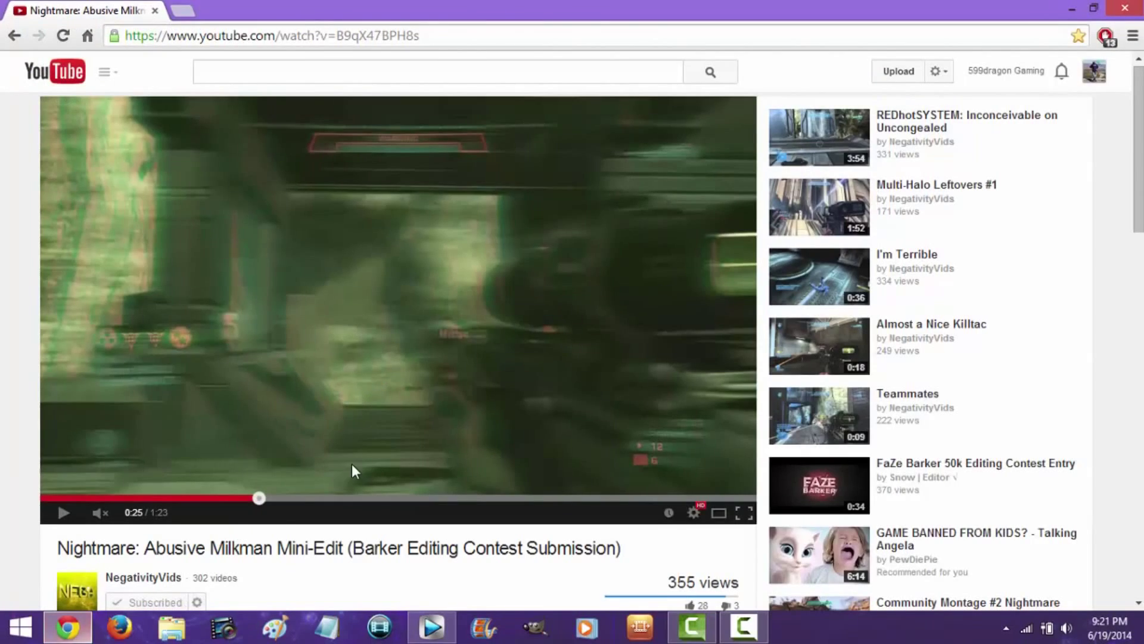
click(219, 497)
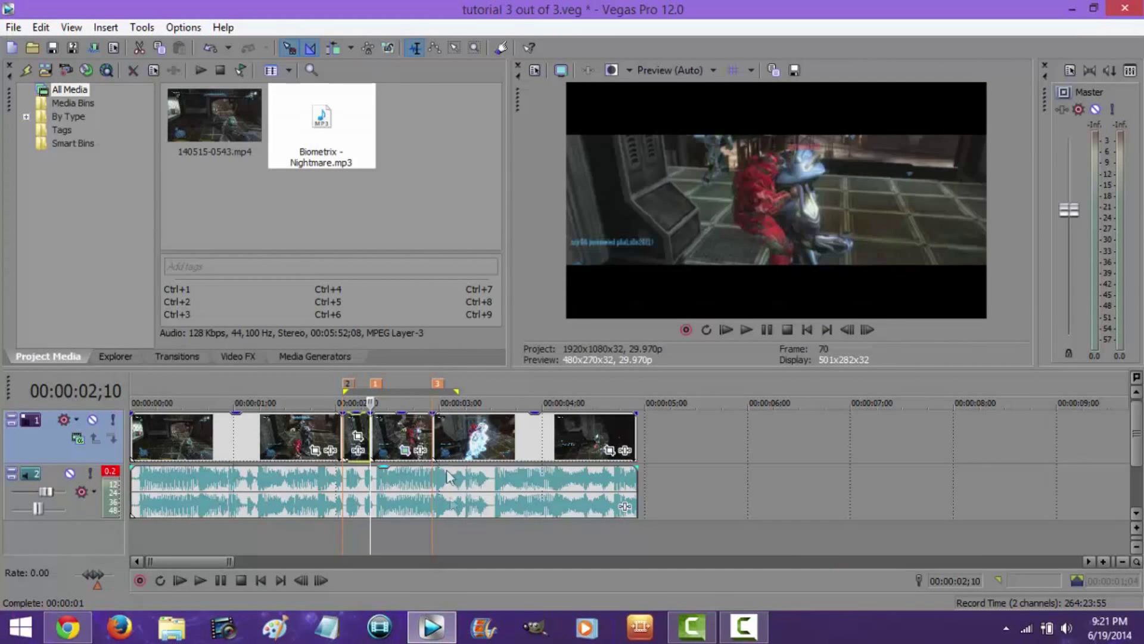
Show the Video FX plug-in list with the Bump Map presets
click(253, 359)
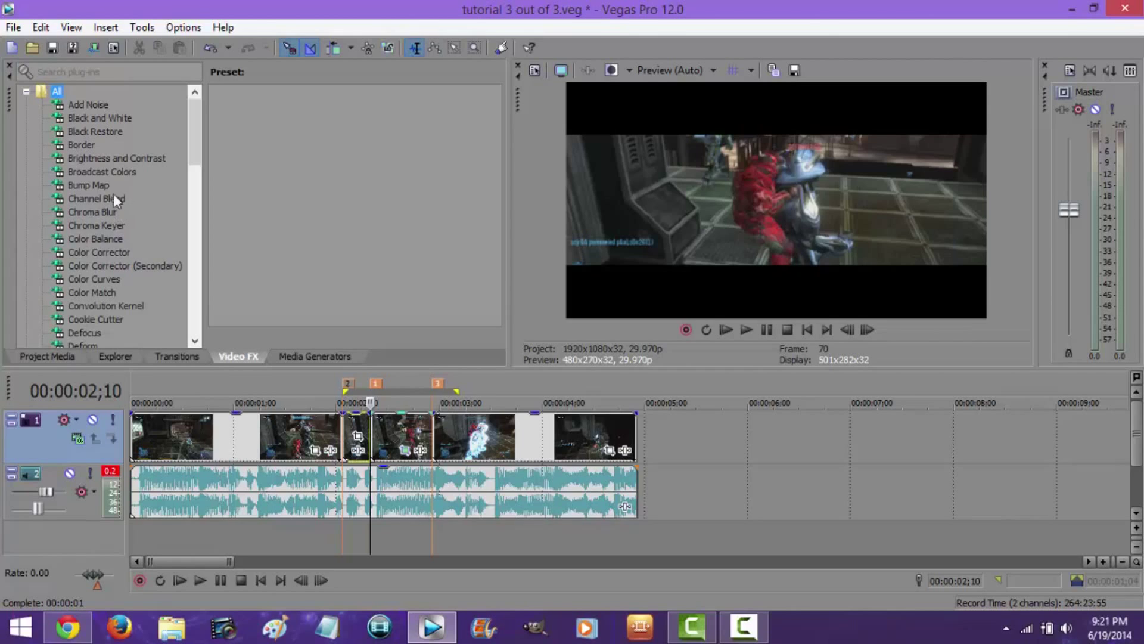
click(95, 188)
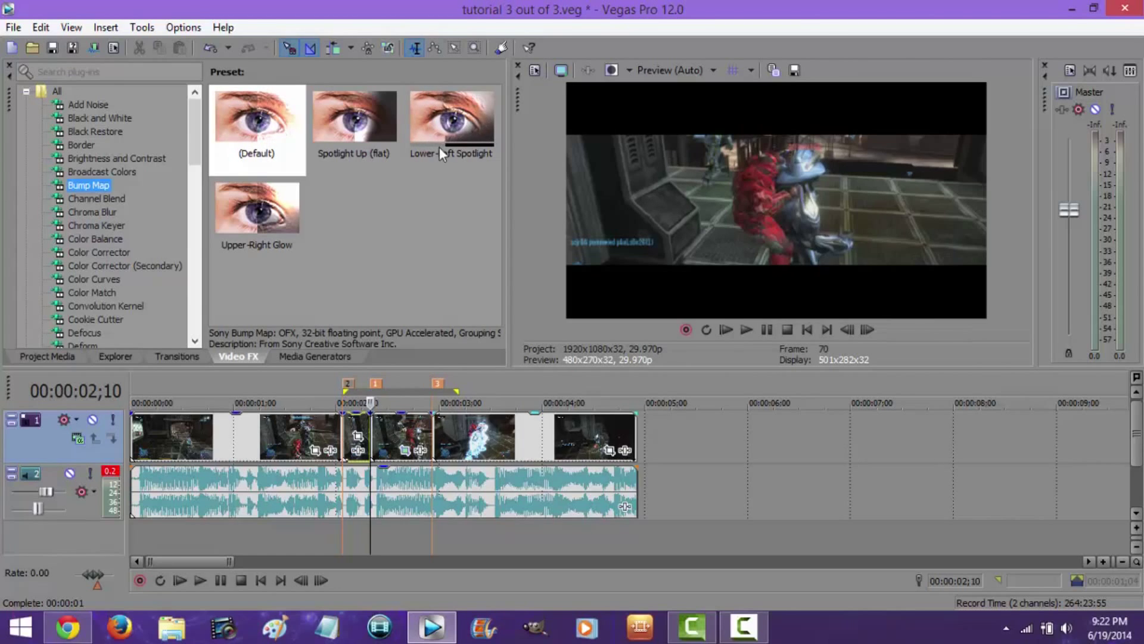
Apply the Default Brightness and Contrast preset, keyframing brightness from 0.293 down to 0.000
click(80, 158)
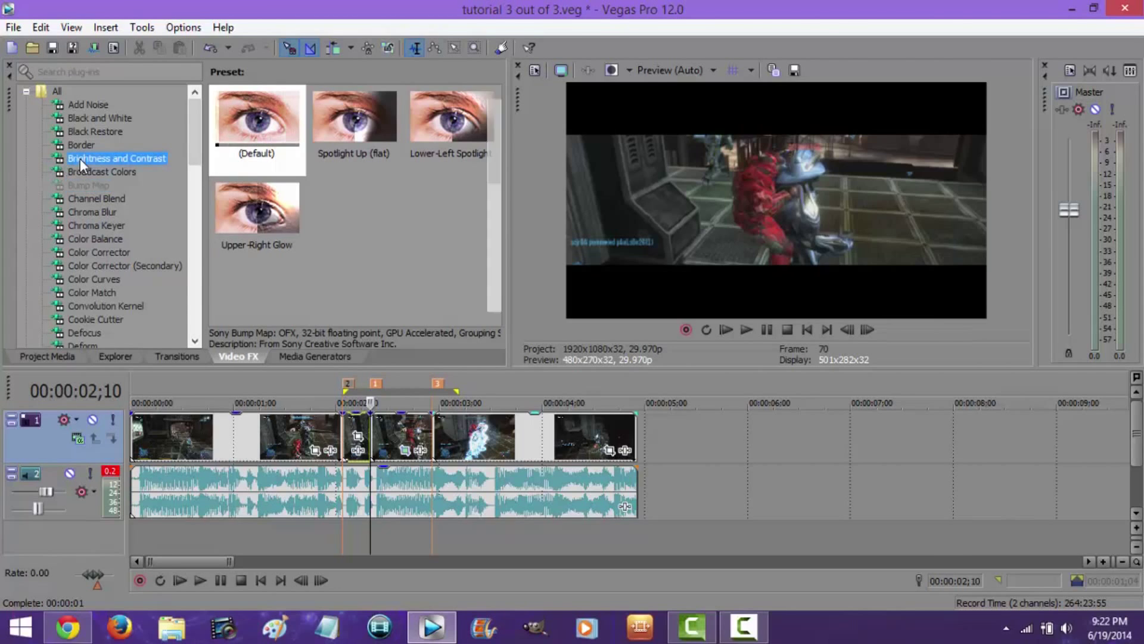
drag(260, 133, 387, 435)
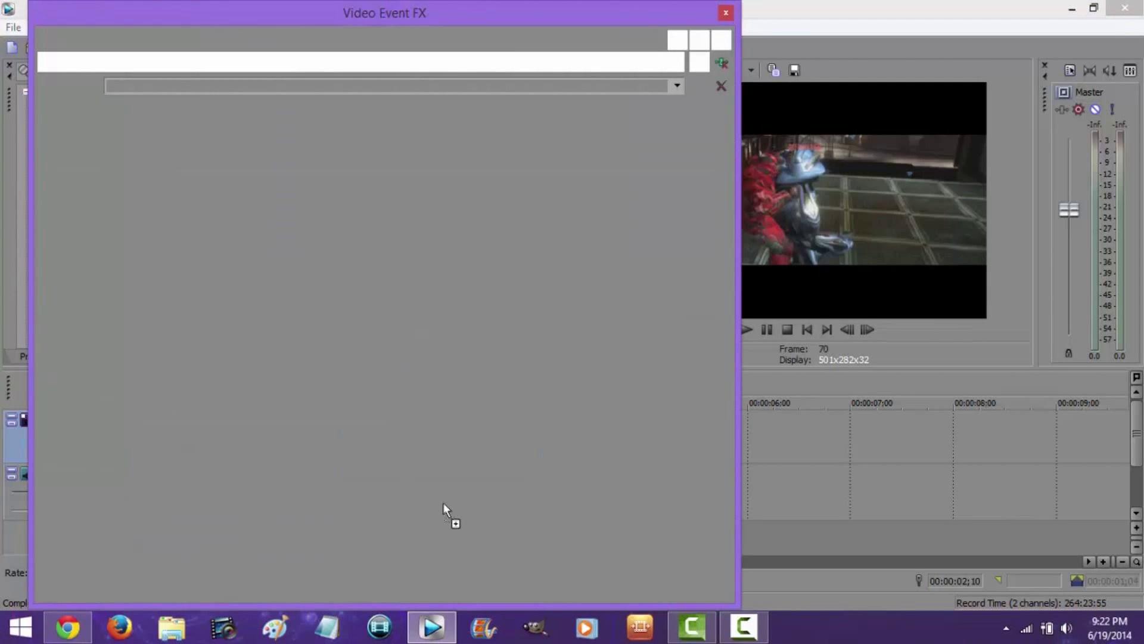
double_click(402, 17)
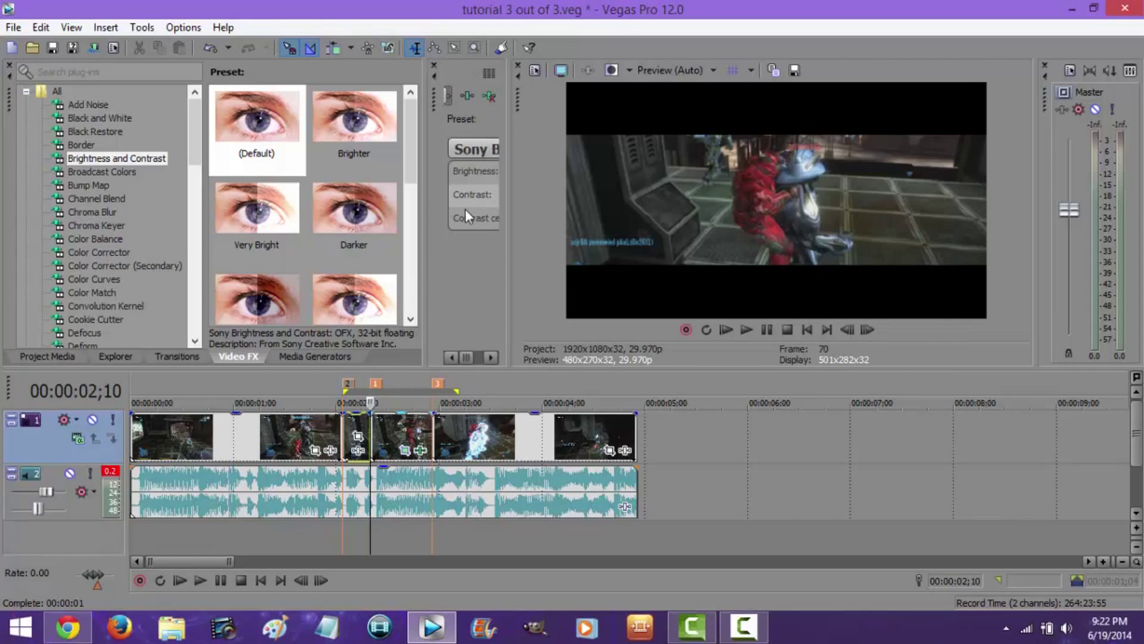
drag(438, 99, 3, 51)
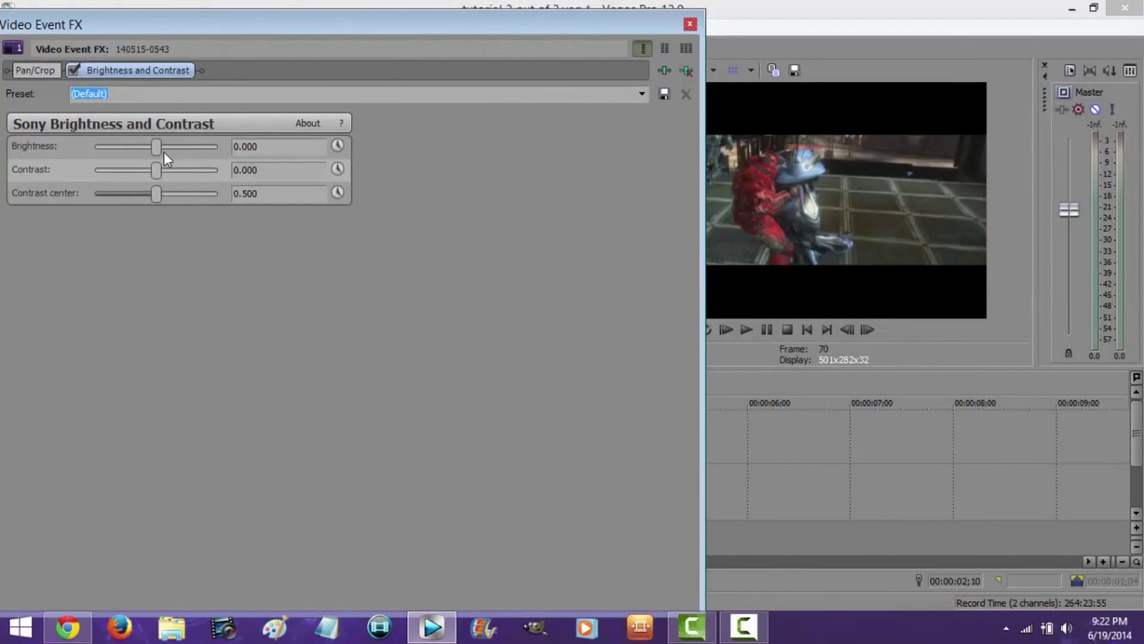
drag(164, 148, 175, 148)
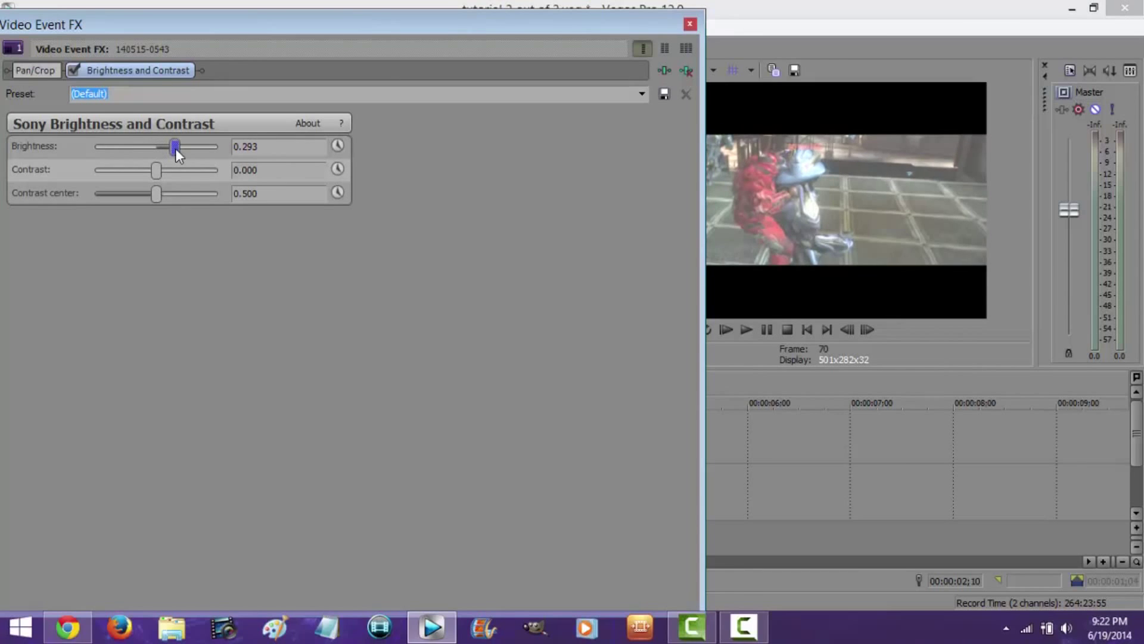
click(337, 145)
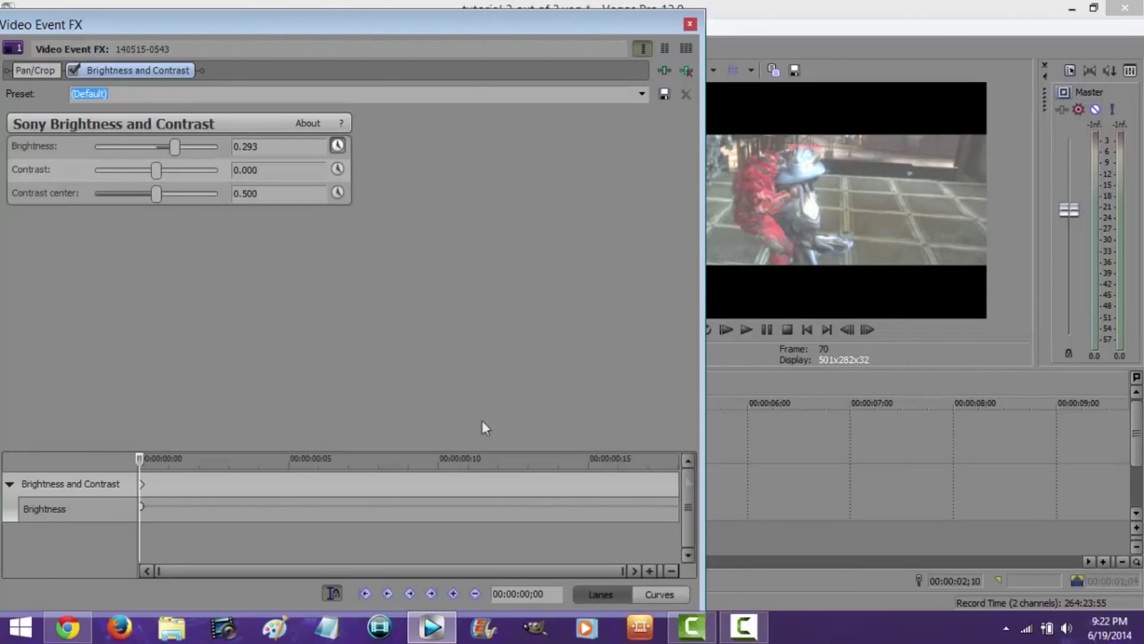
click(678, 478)
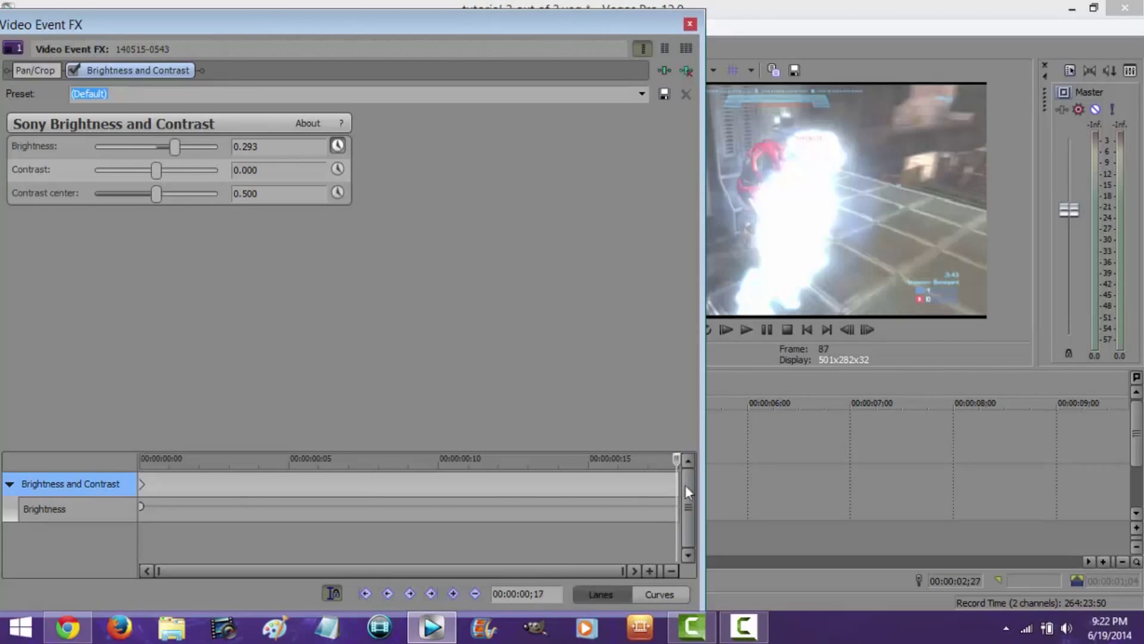
click(300, 145)
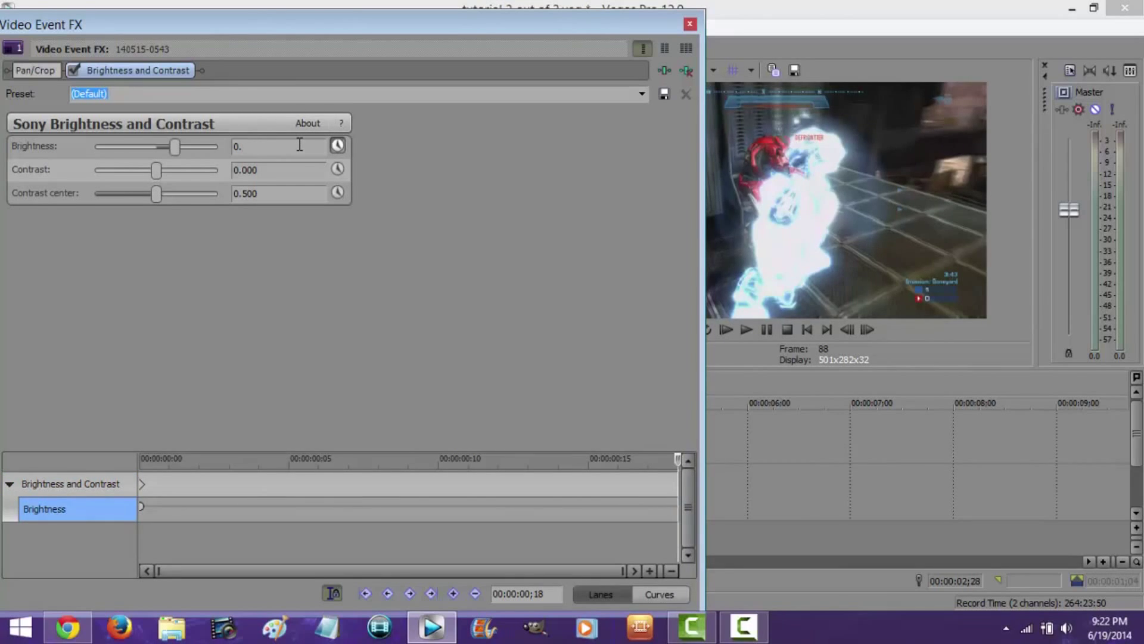
key(Return)
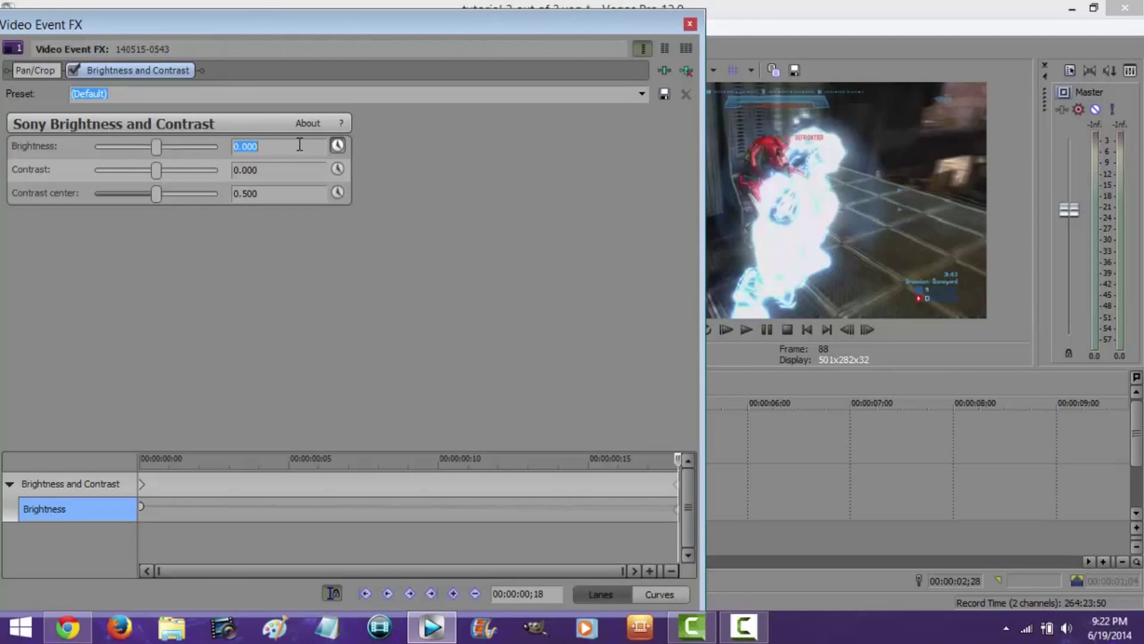
click(689, 25)
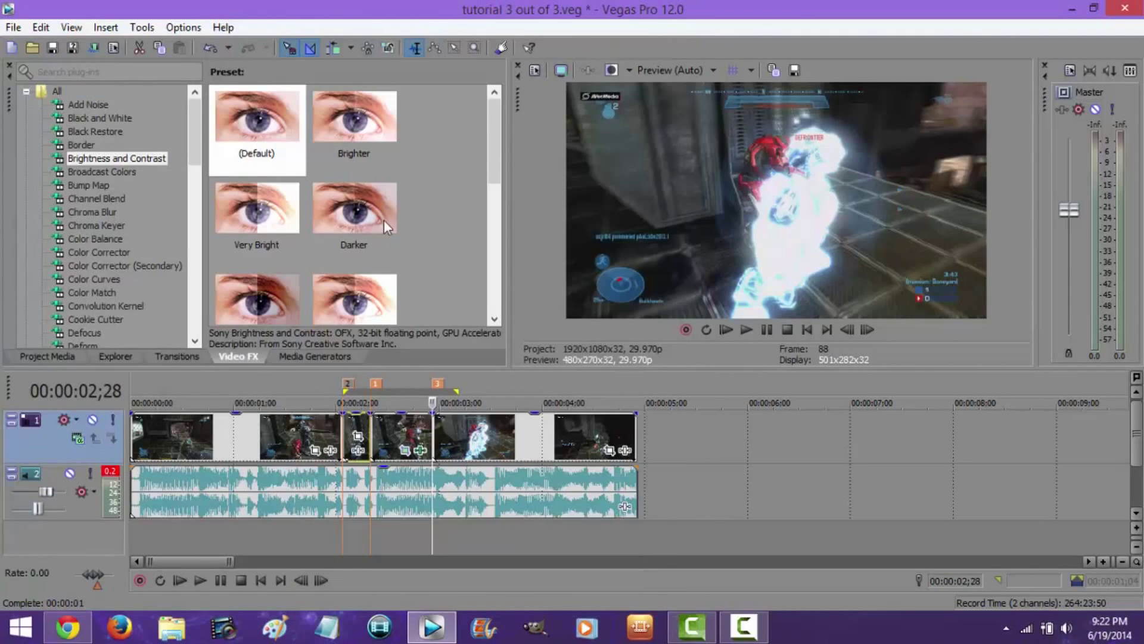
Drag the first video event's opacity envelope down to 46 %, then return to the reference edit
click(341, 426)
click(331, 423)
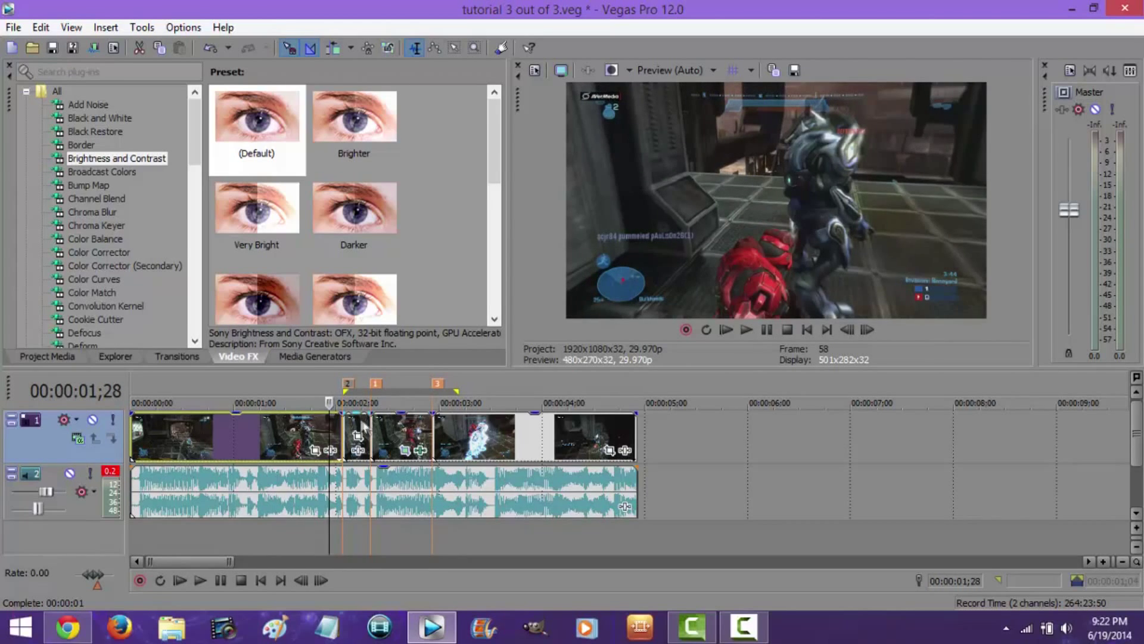
drag(359, 422, 359, 445)
click(67, 627)
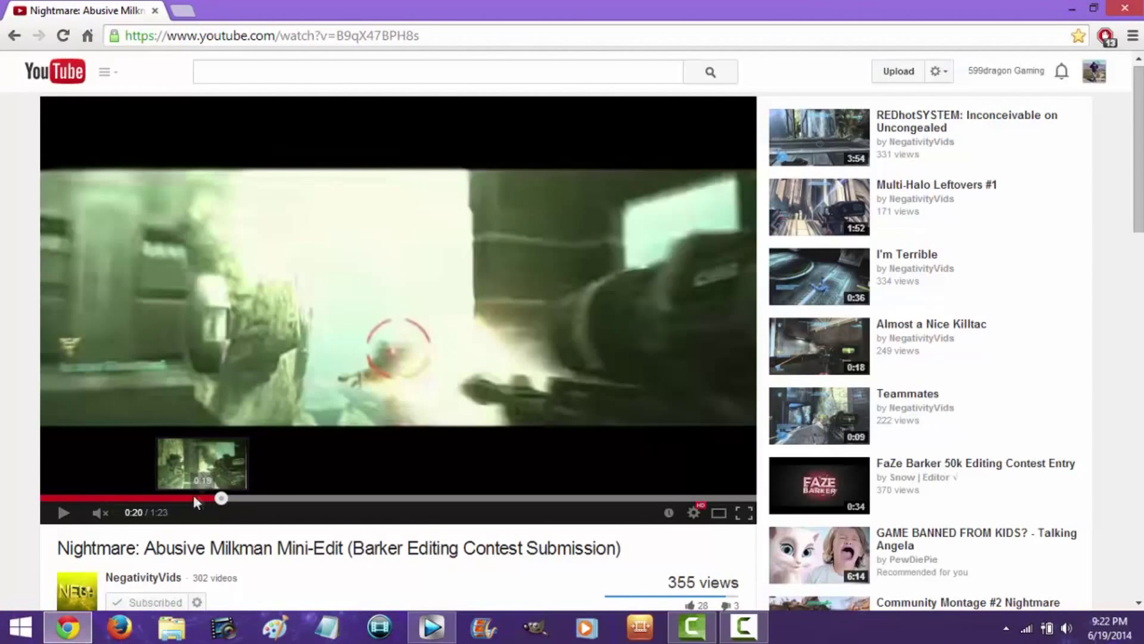
Replay the YouTube reference edit around 0:18–0:19, then bring the Vegas Halo project back
drag(197, 496, 201, 498)
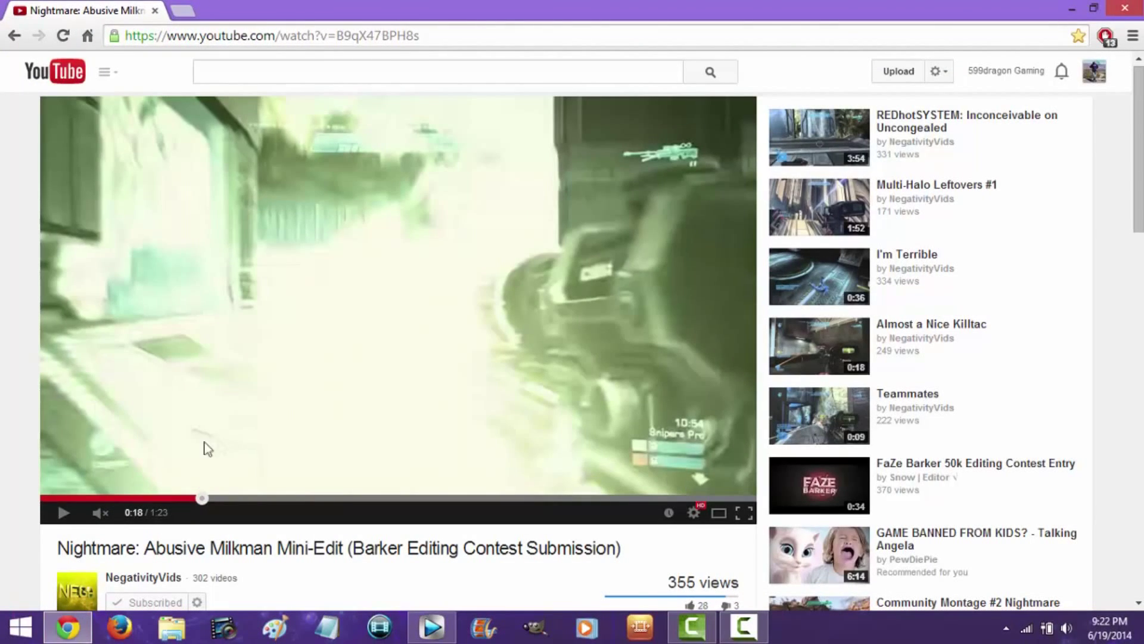
click(156, 463)
click(154, 458)
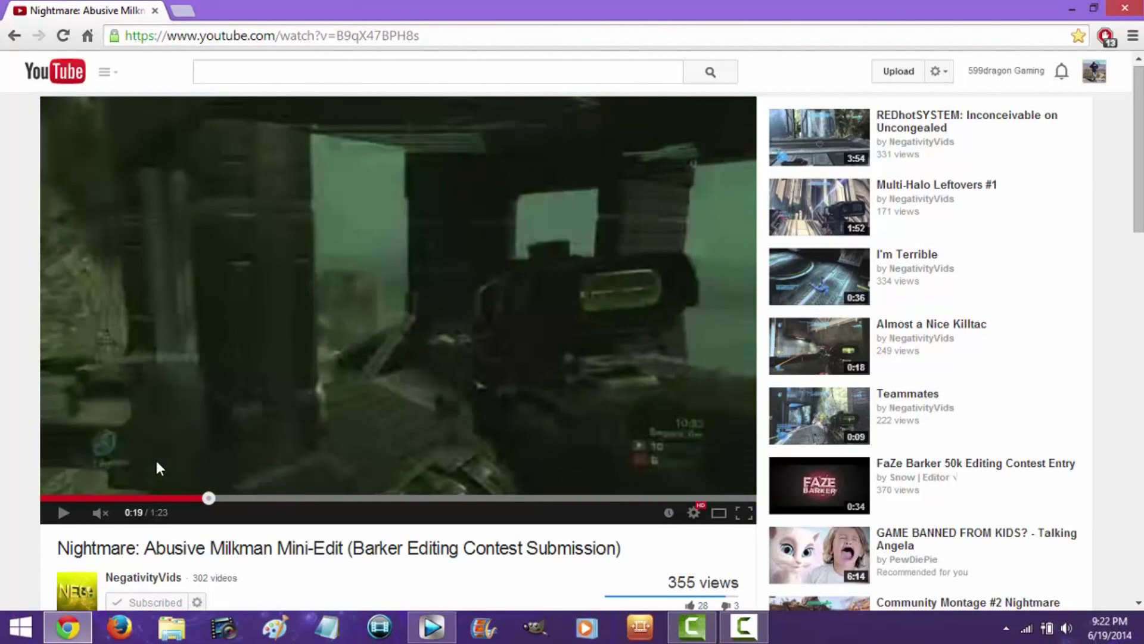
click(155, 458)
click(410, 318)
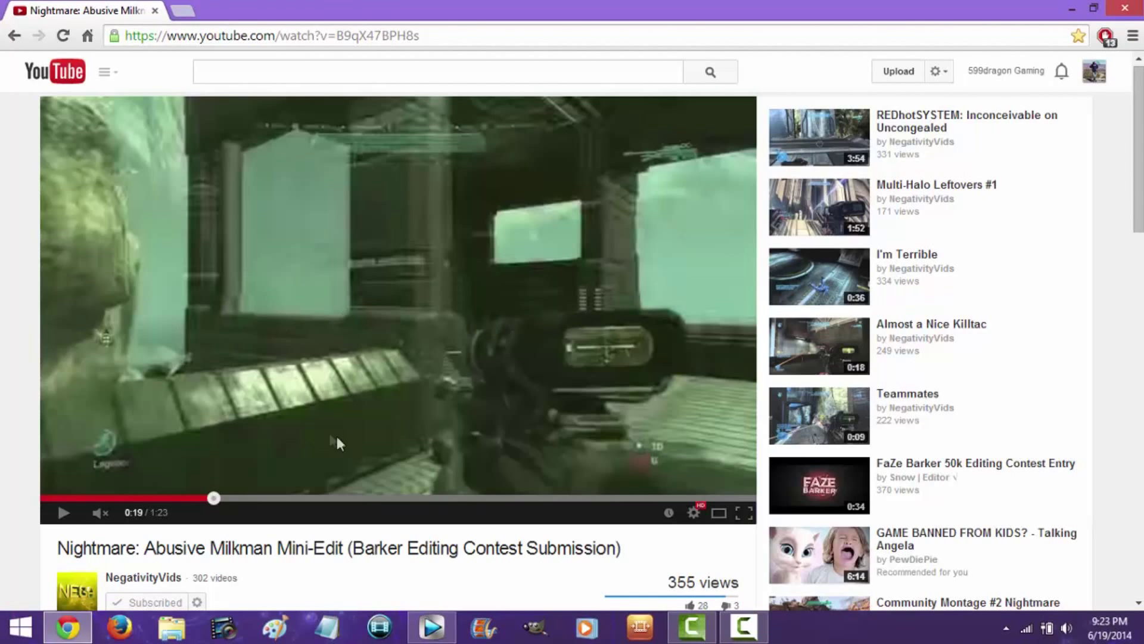
click(431, 627)
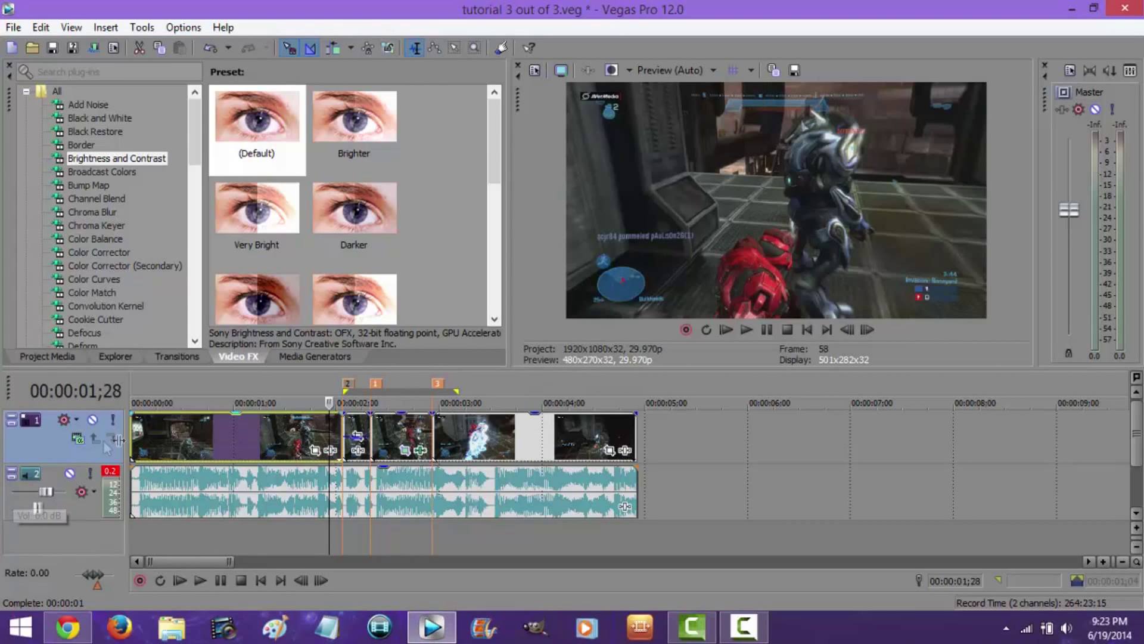
click(213, 441)
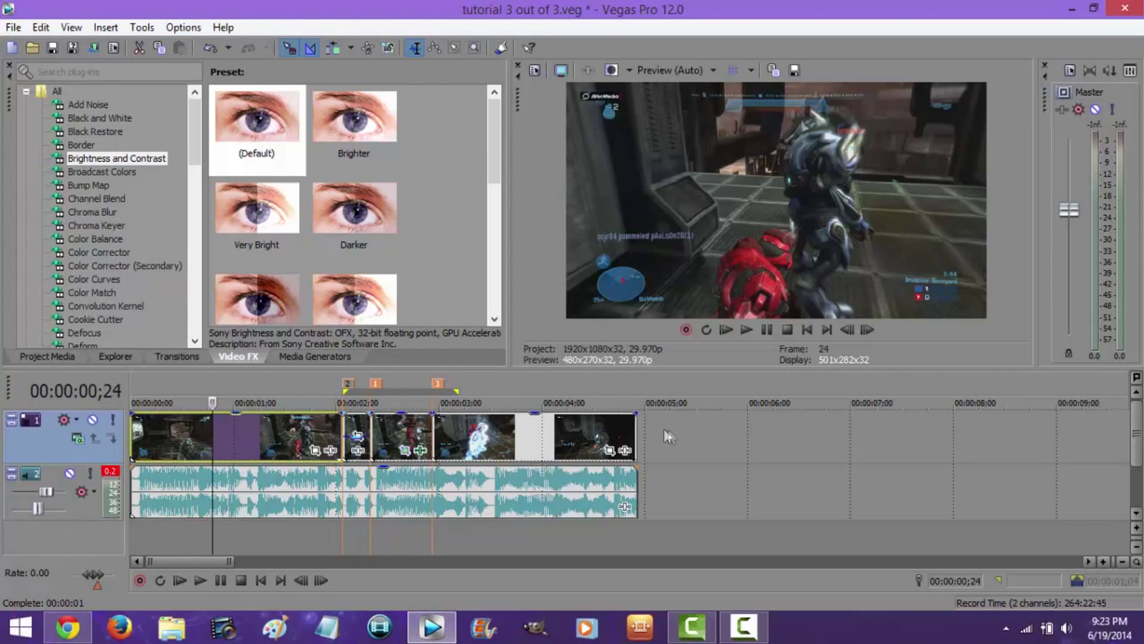
click(567, 456)
key(space)
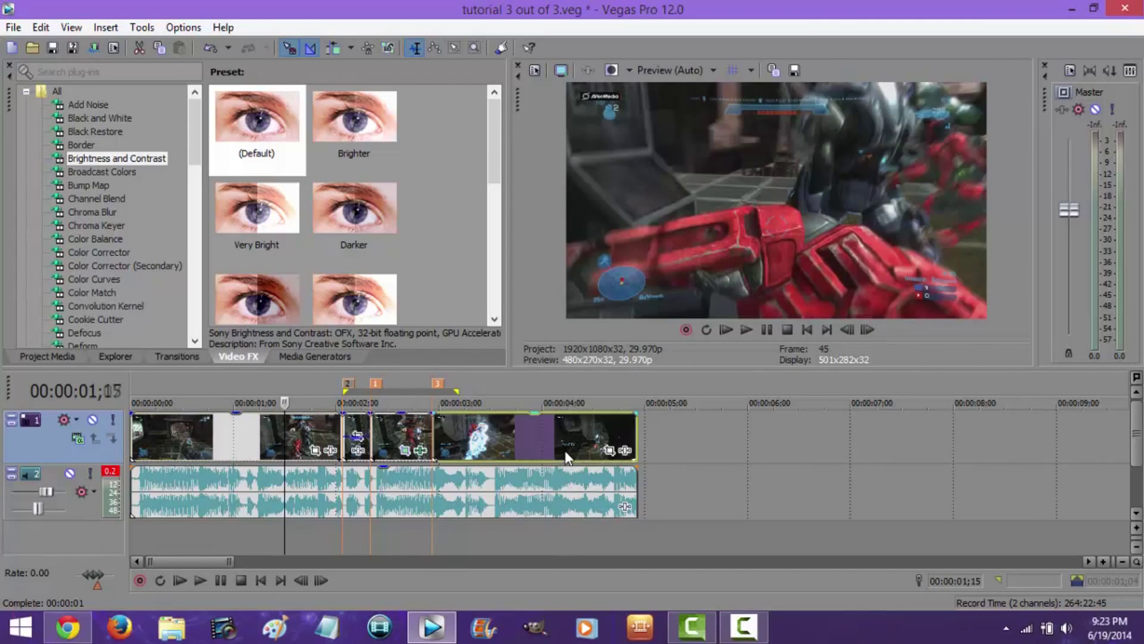
key(space)
click(354, 420)
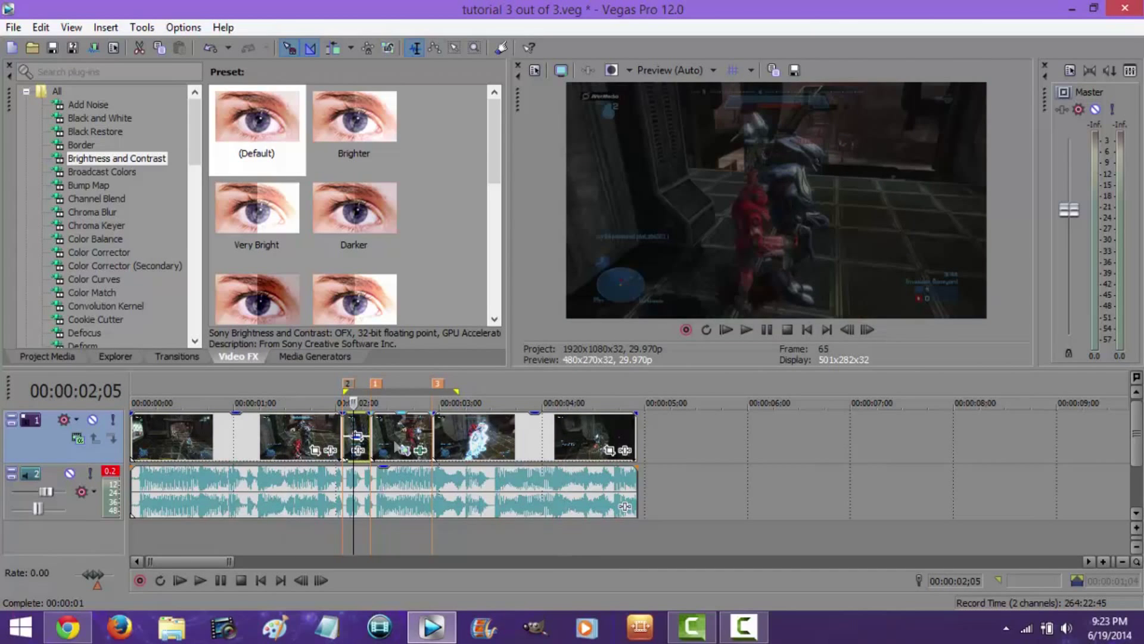
click(326, 433)
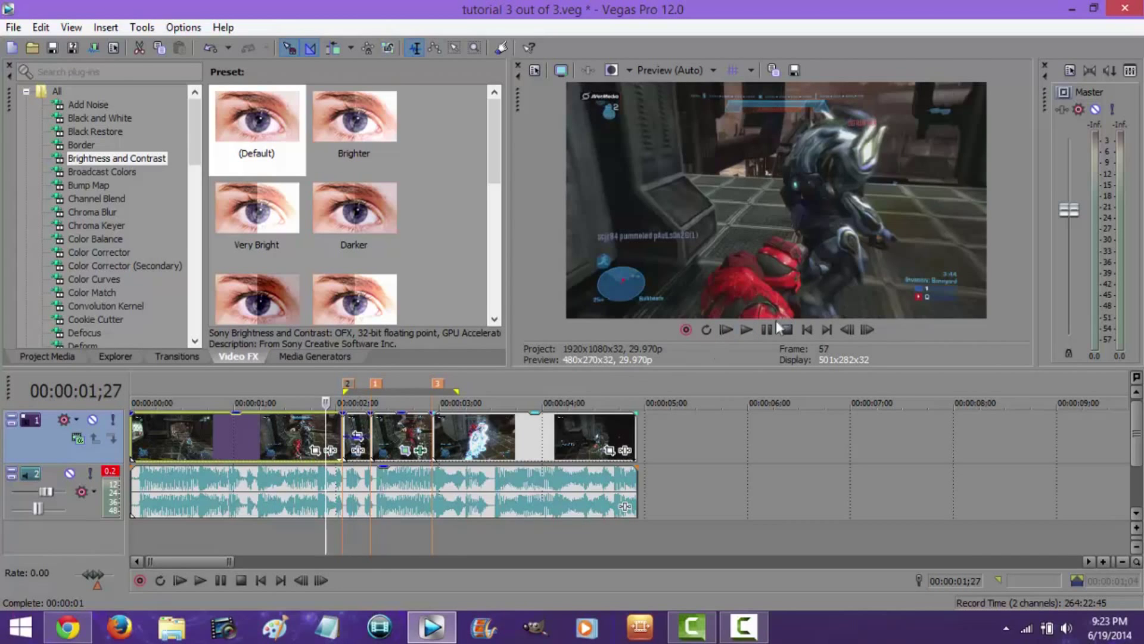
click(768, 328)
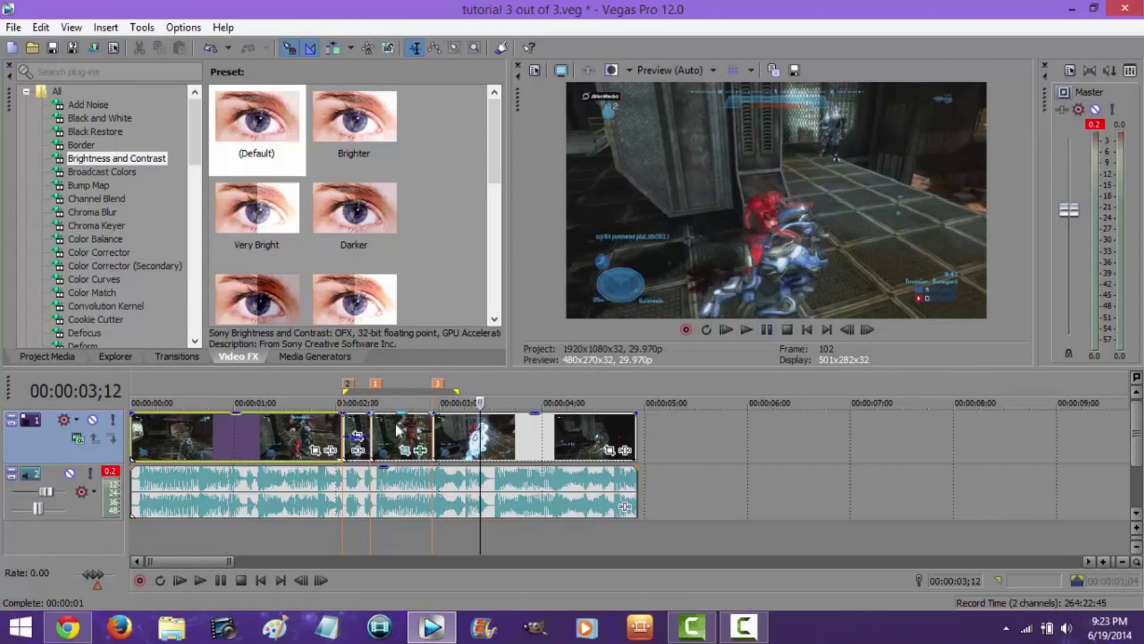
click(340, 433)
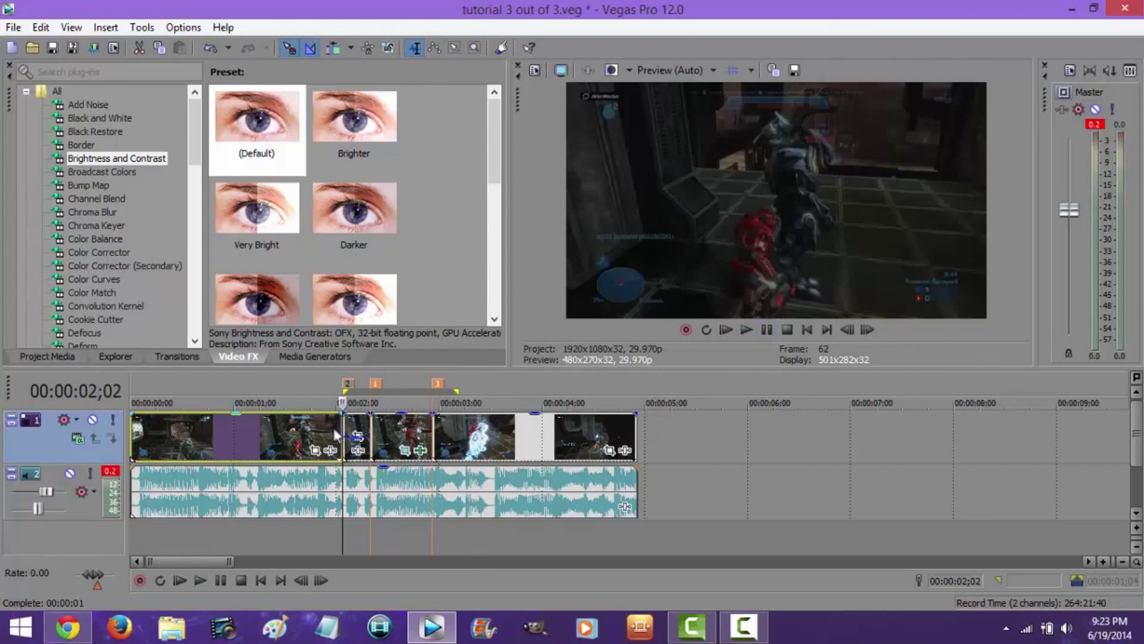
click(760, 326)
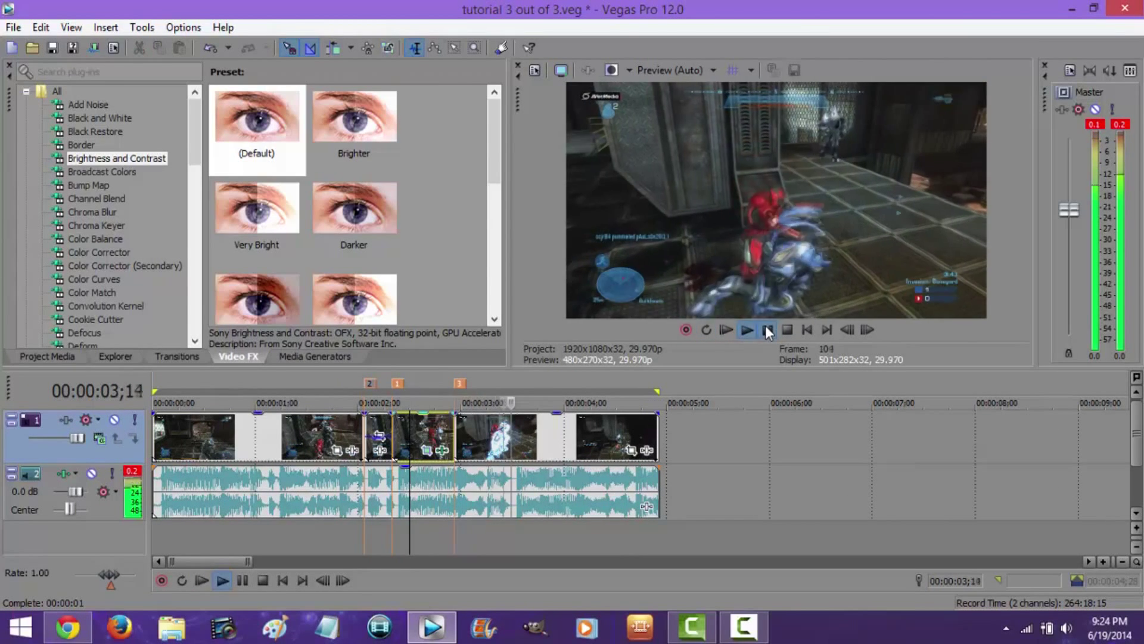
click(767, 328)
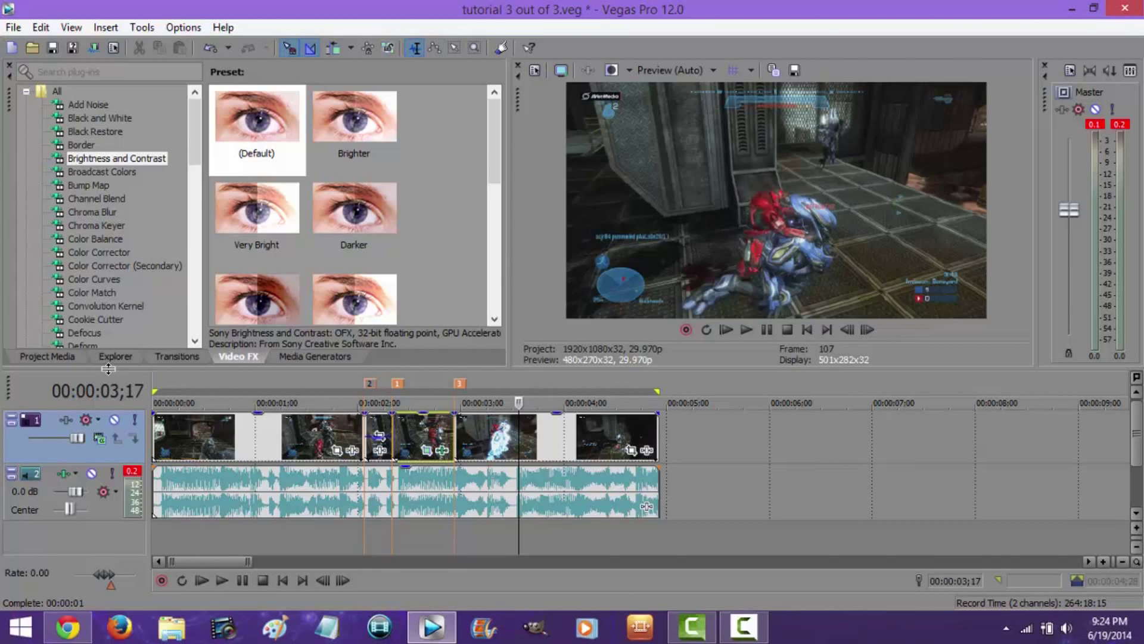
Open the Pan and Crop Tutorial's edit page from YouTube's Video Manager
click(70, 626)
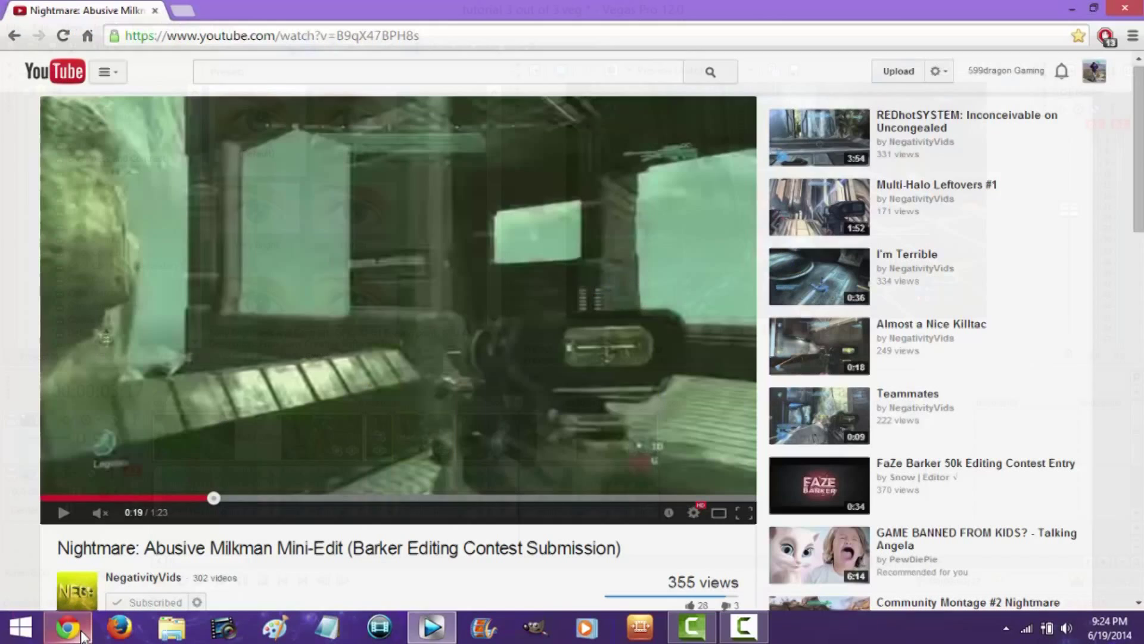
click(1090, 74)
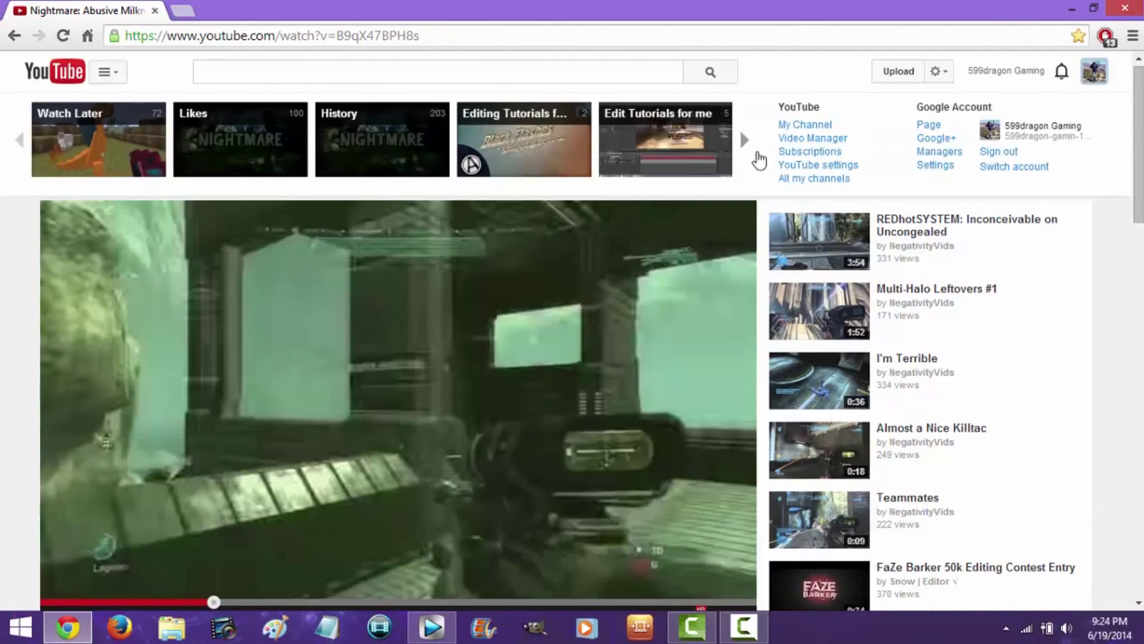
click(815, 139)
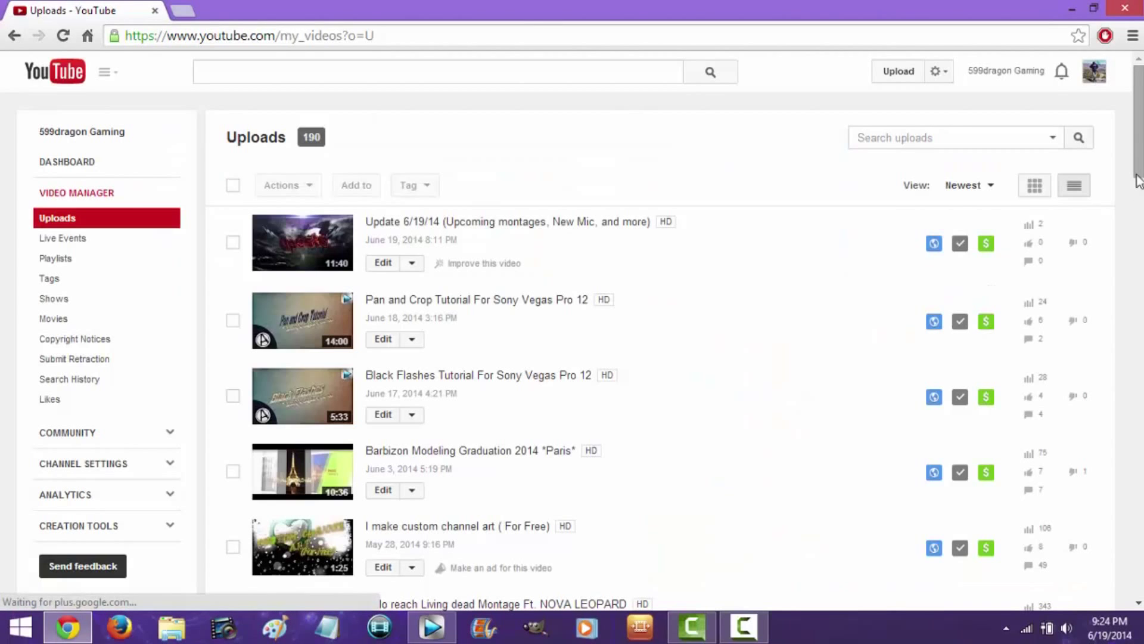
mouse_move(1138, 178)
mouse_down()
mouse_move(1138, 203)
mouse_move(1138, 191)
mouse_up()
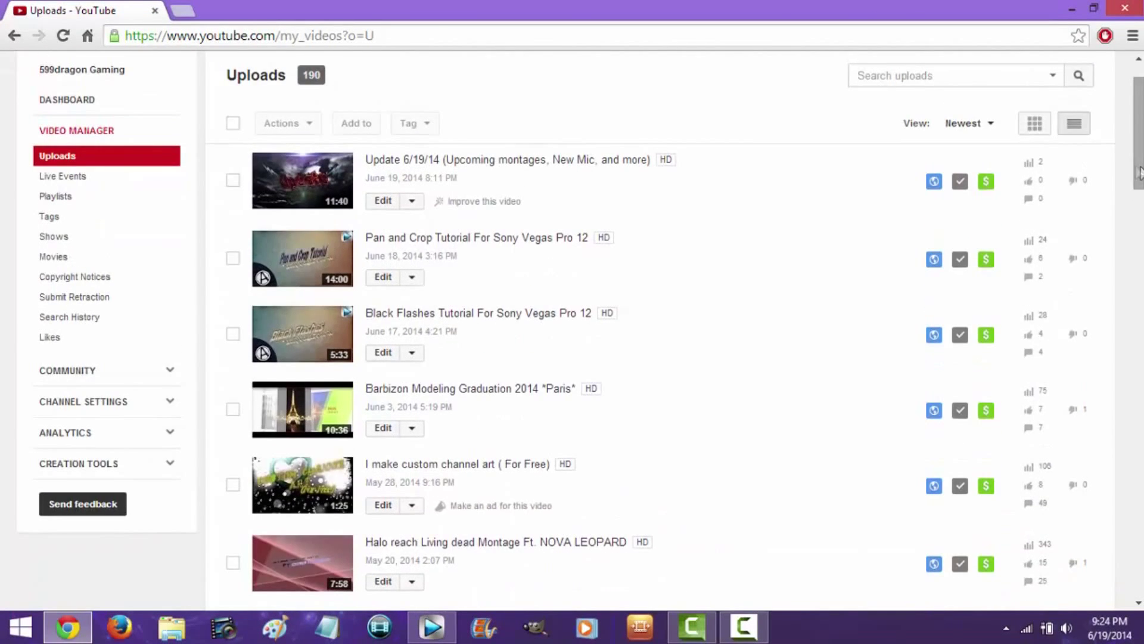
click(382, 279)
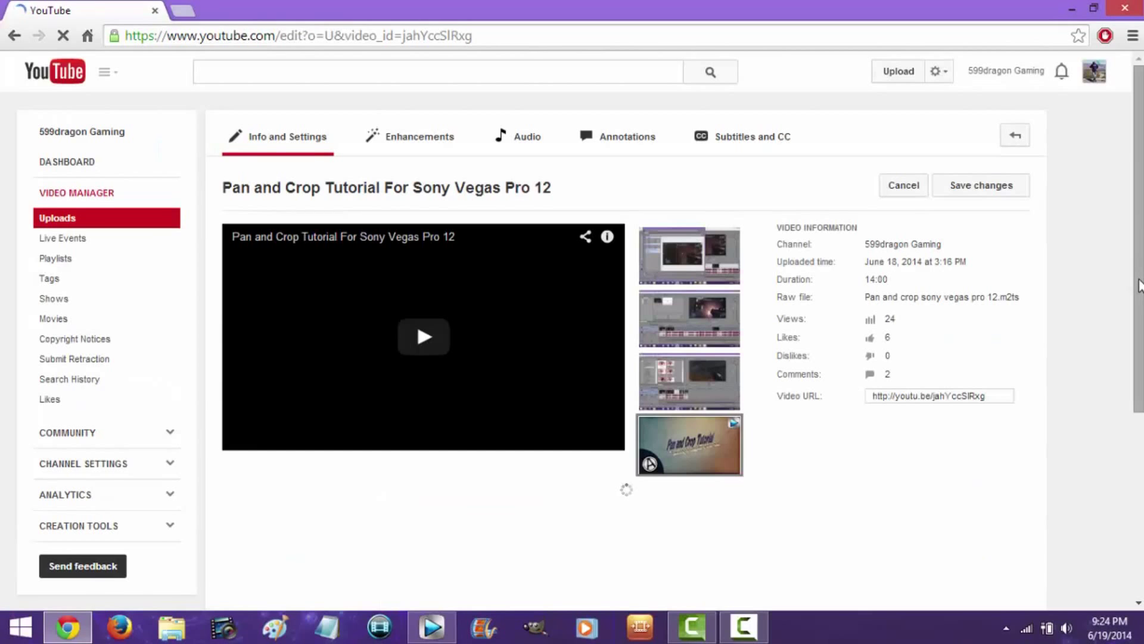
Append '*2/3' to the end of the tutorial's title
drag(1138, 307, 1138, 391)
click(500, 439)
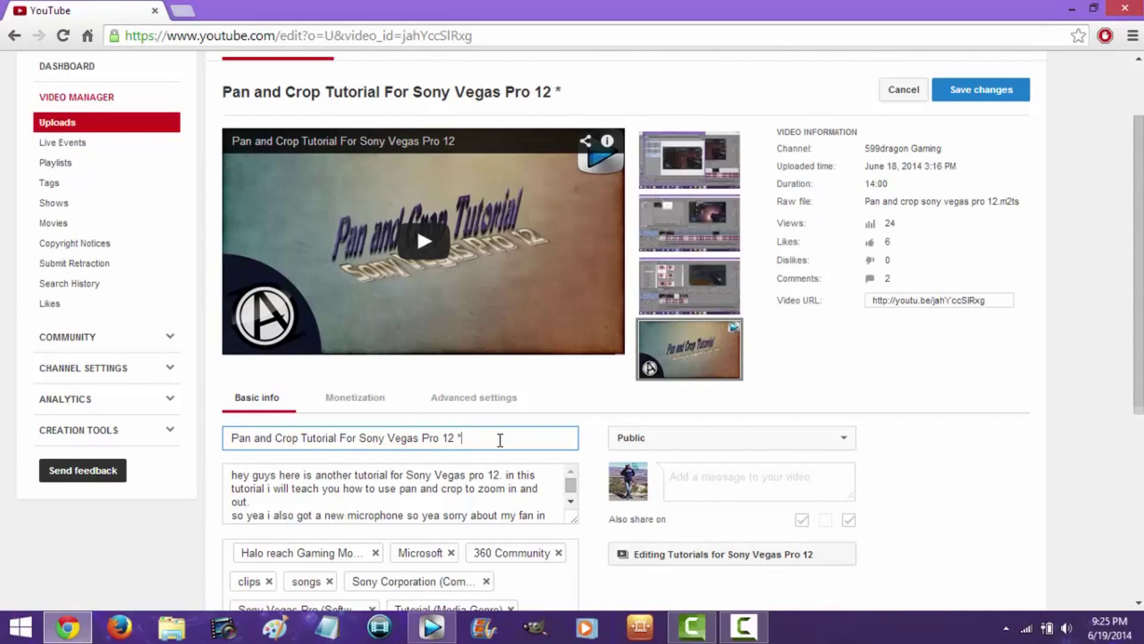
text(*2/2)
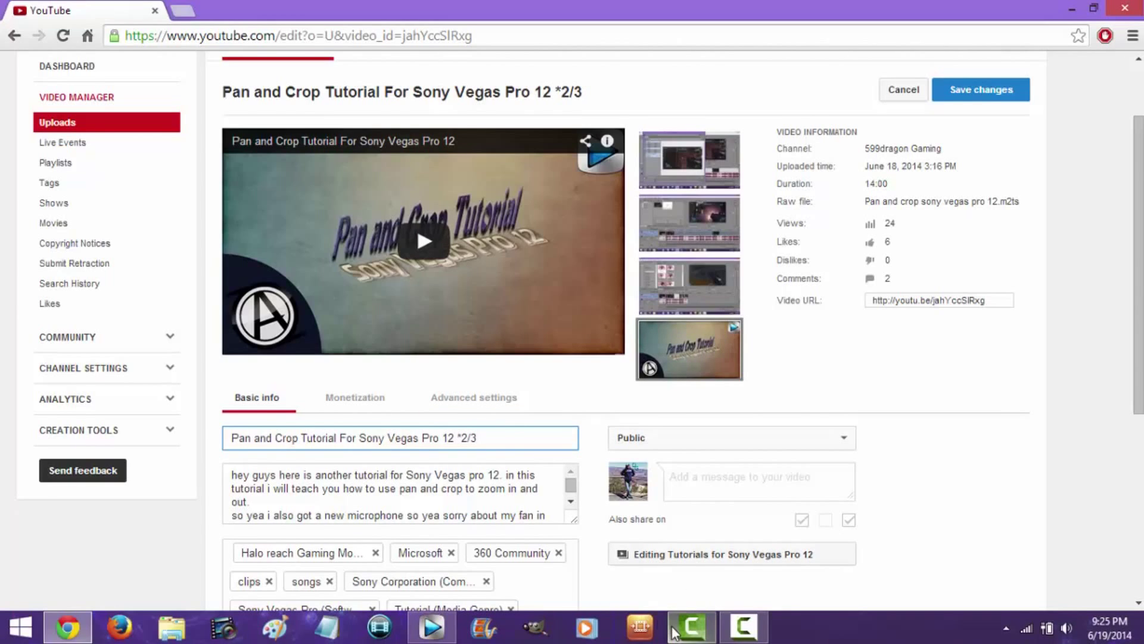
mouse_move(673, 625)
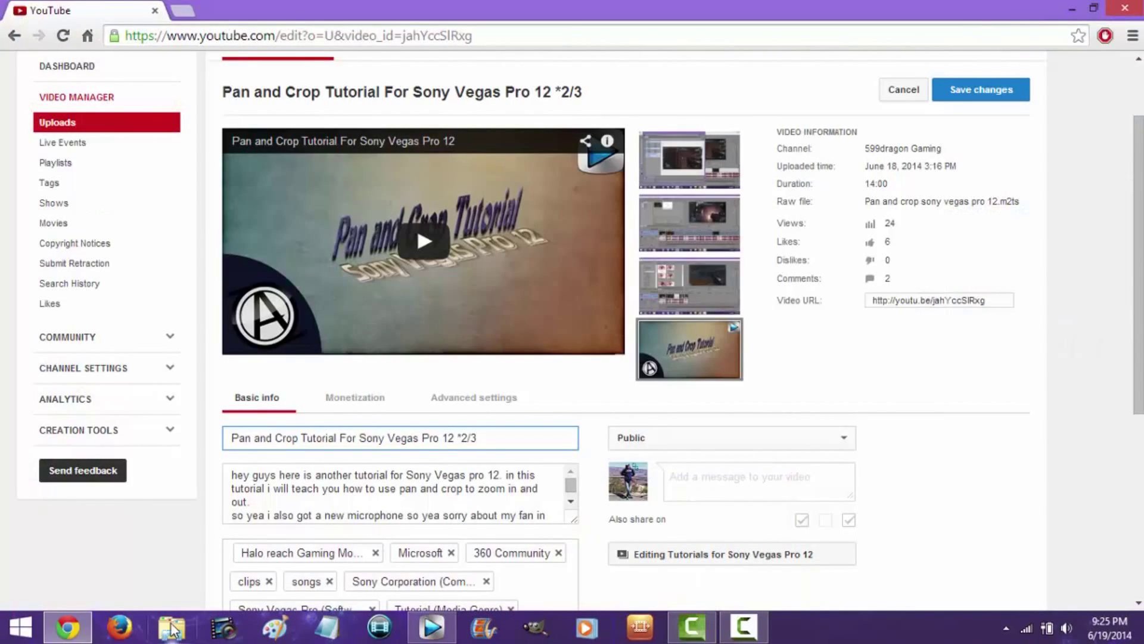
mouse_move(88, 629)
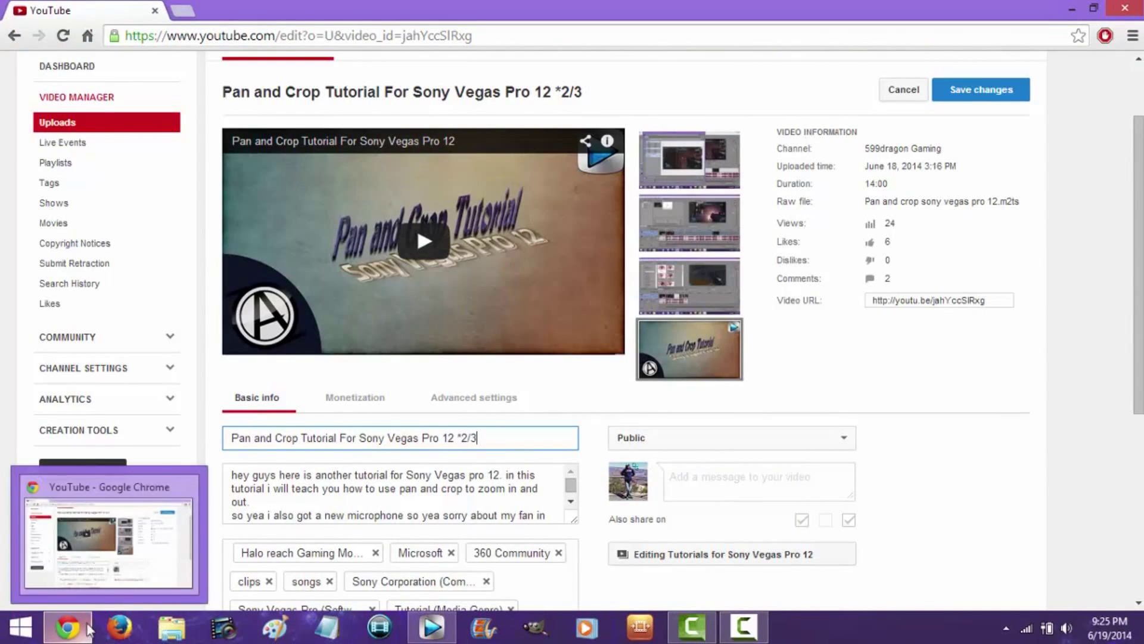
click(431, 626)
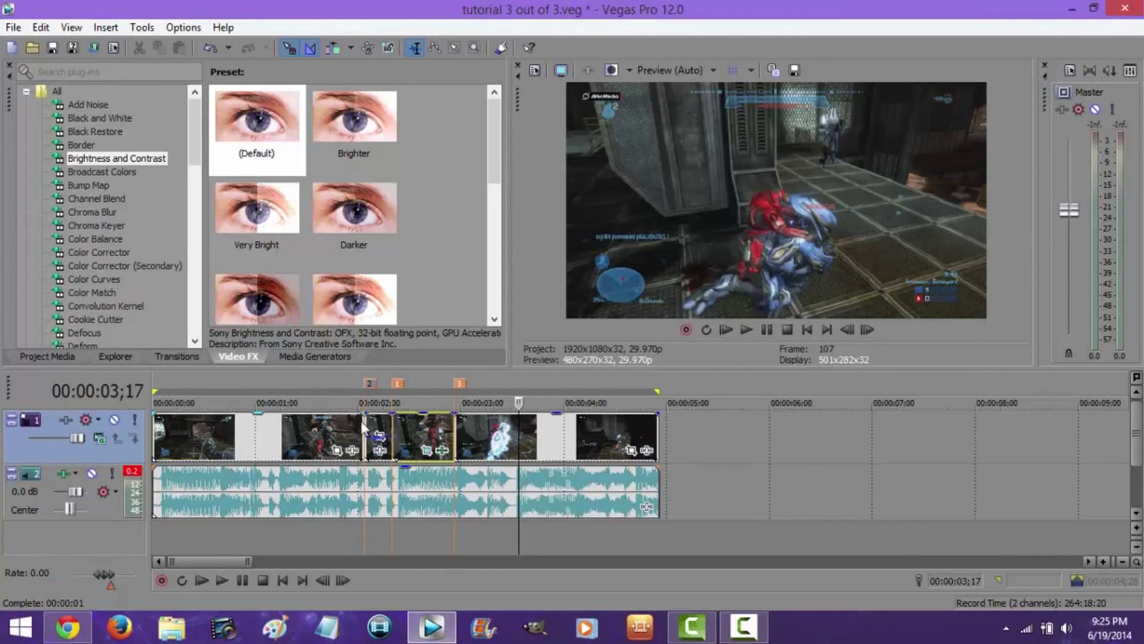
click(356, 420)
click(378, 420)
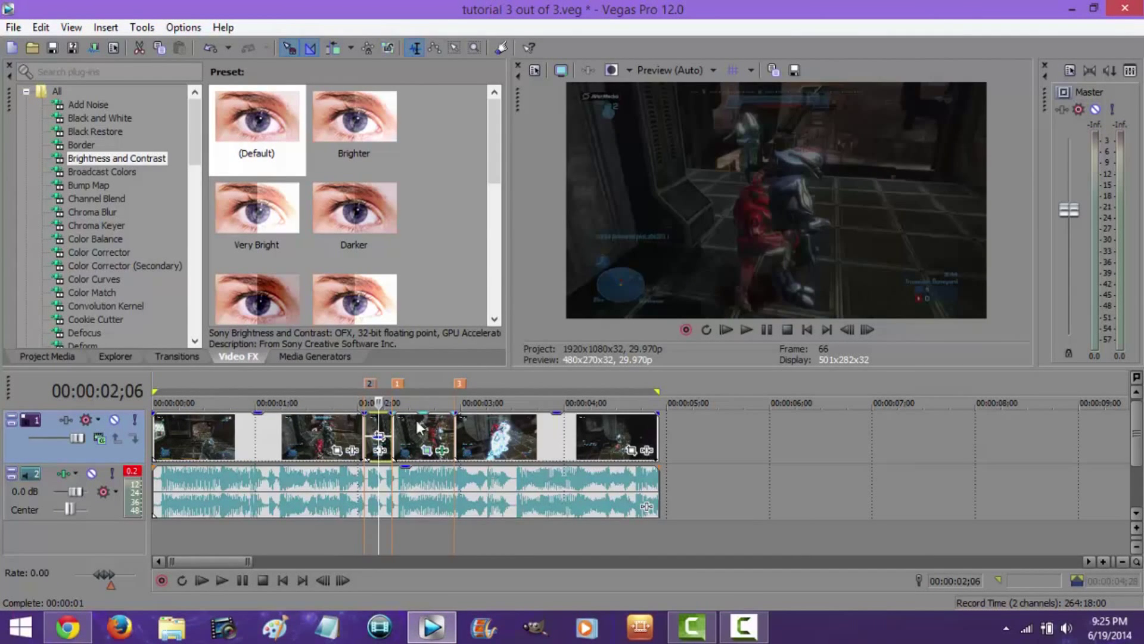
click(415, 427)
click(375, 424)
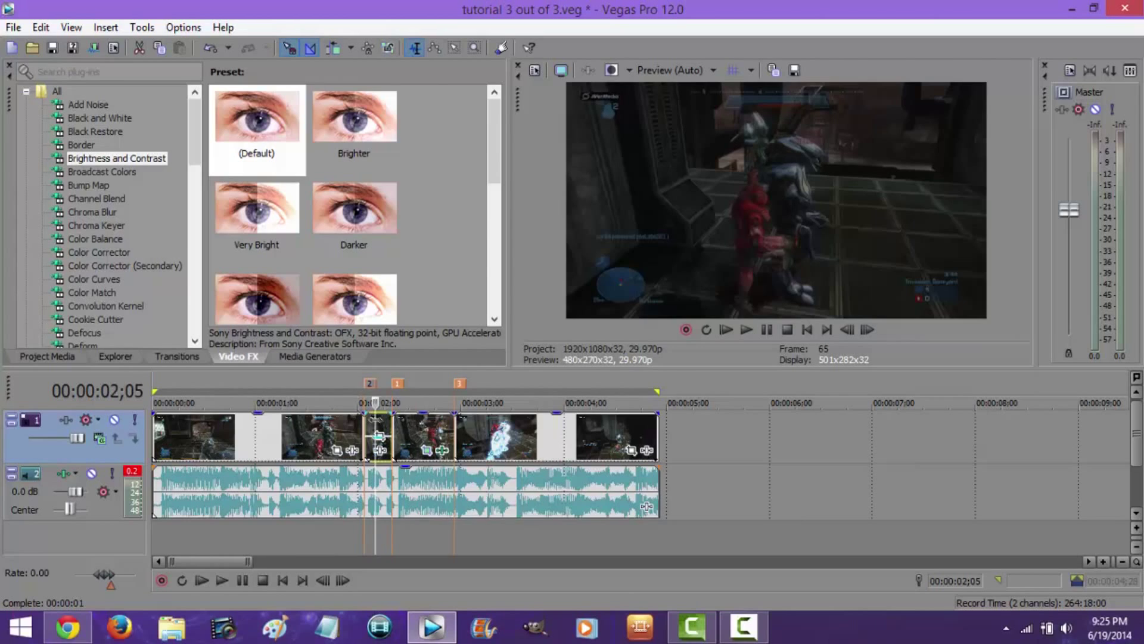
key(Left)
key(Left)
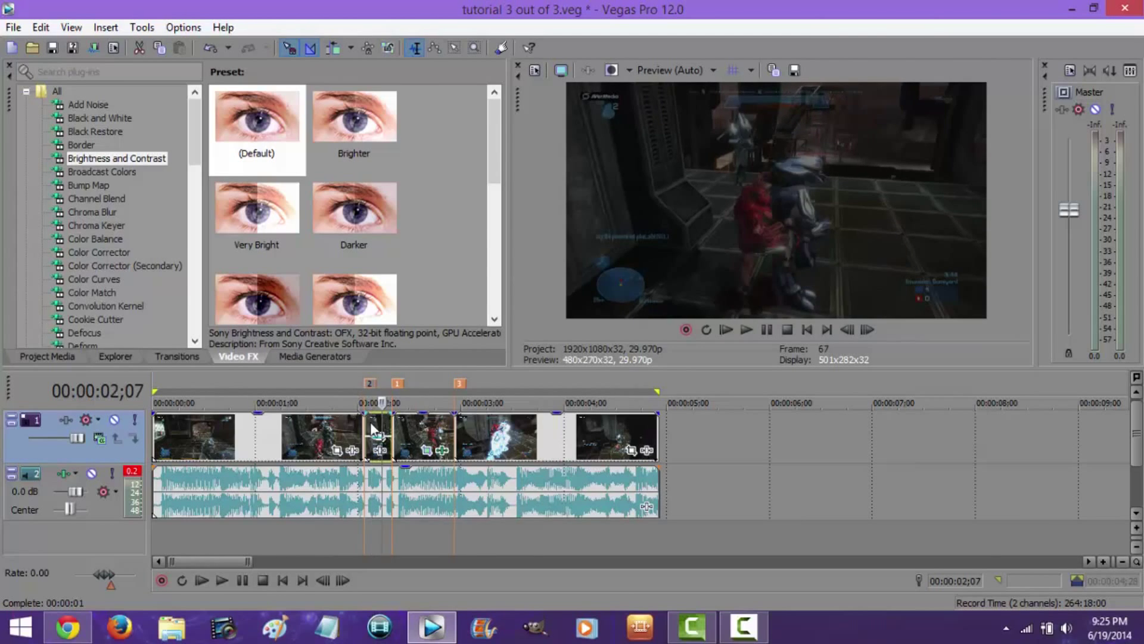
key(Left)
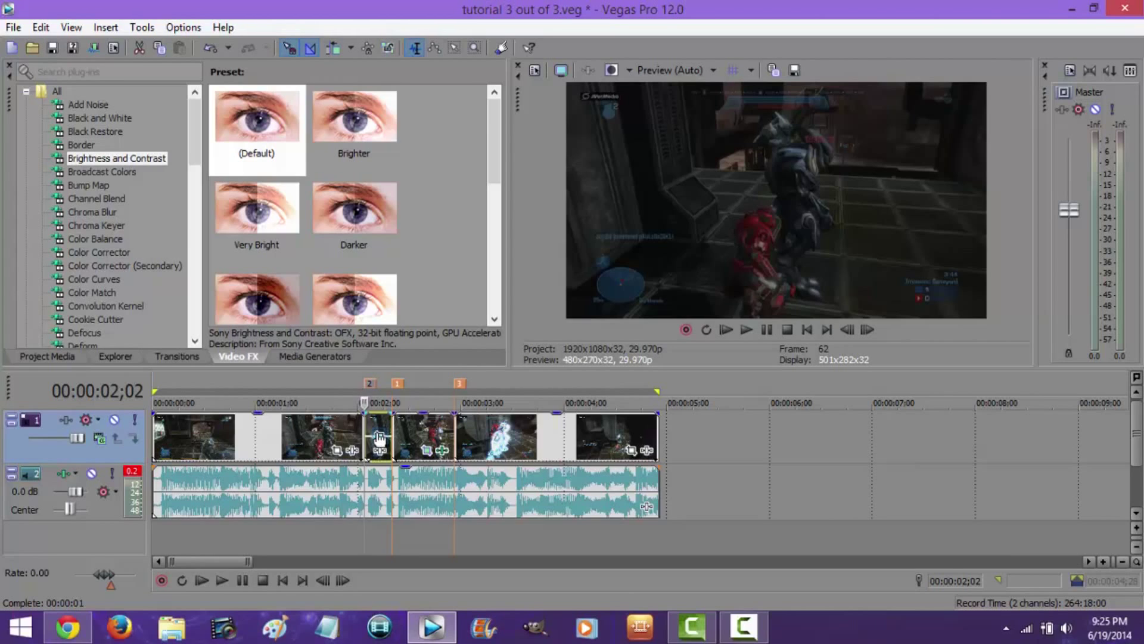
click(353, 419)
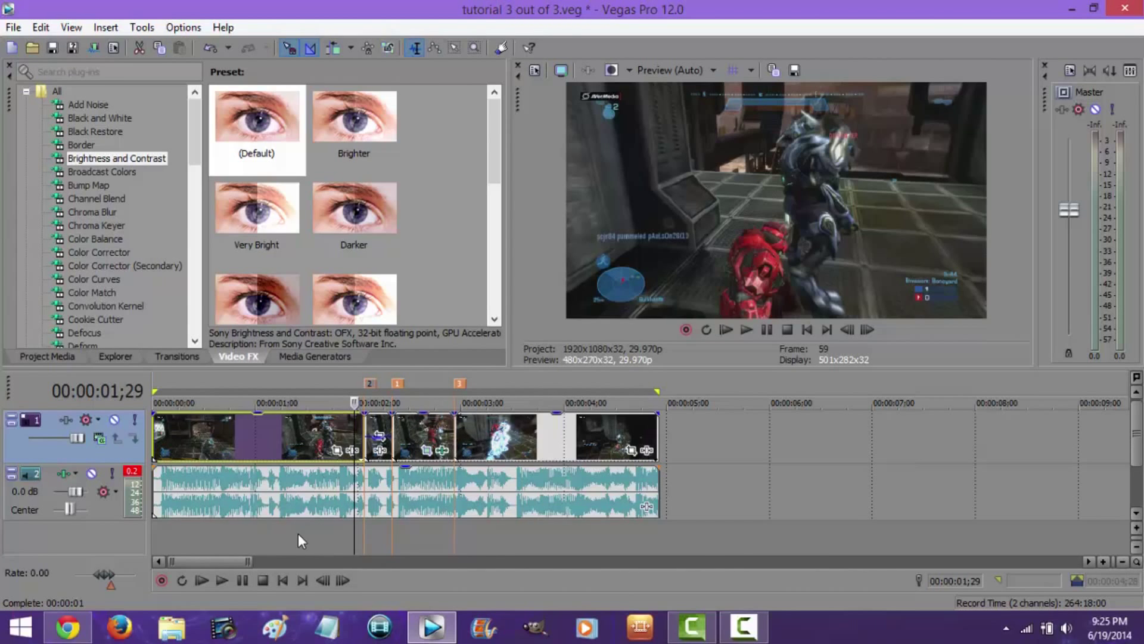
click(67, 627)
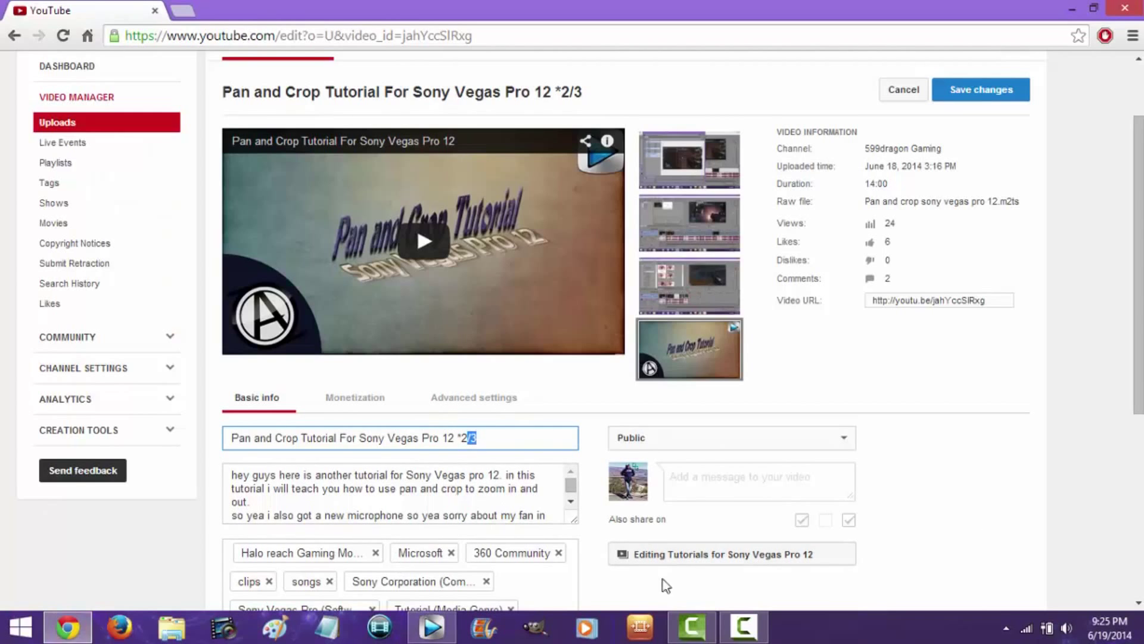
Return to 'tutorial 3 out of 3.veg' with the cursor at 00:00:00;00
click(431, 627)
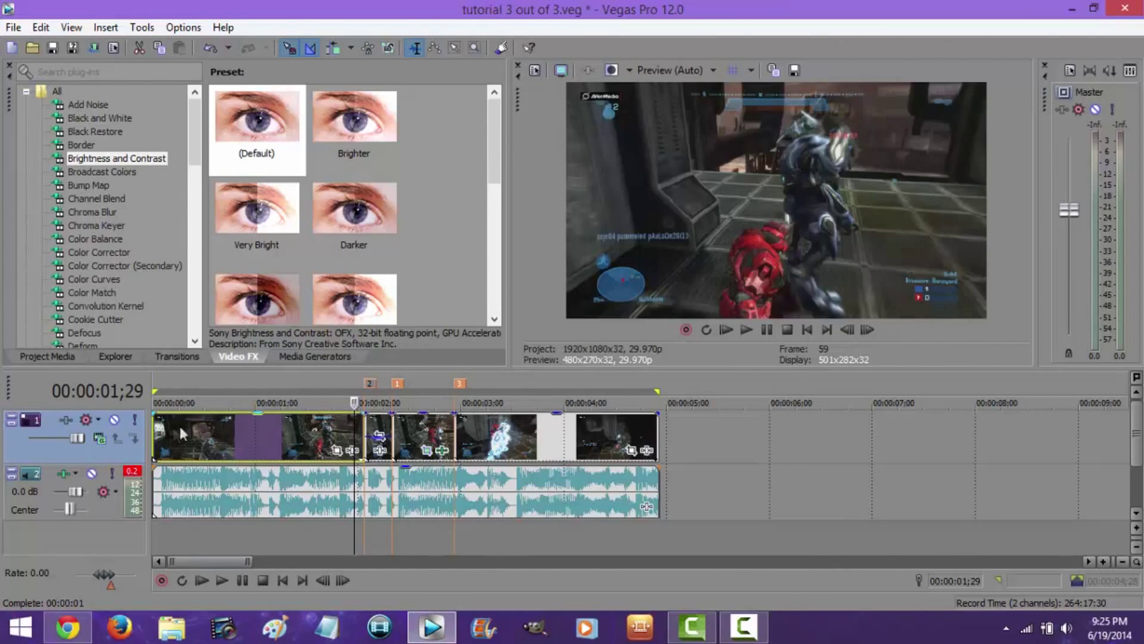
click(152, 429)
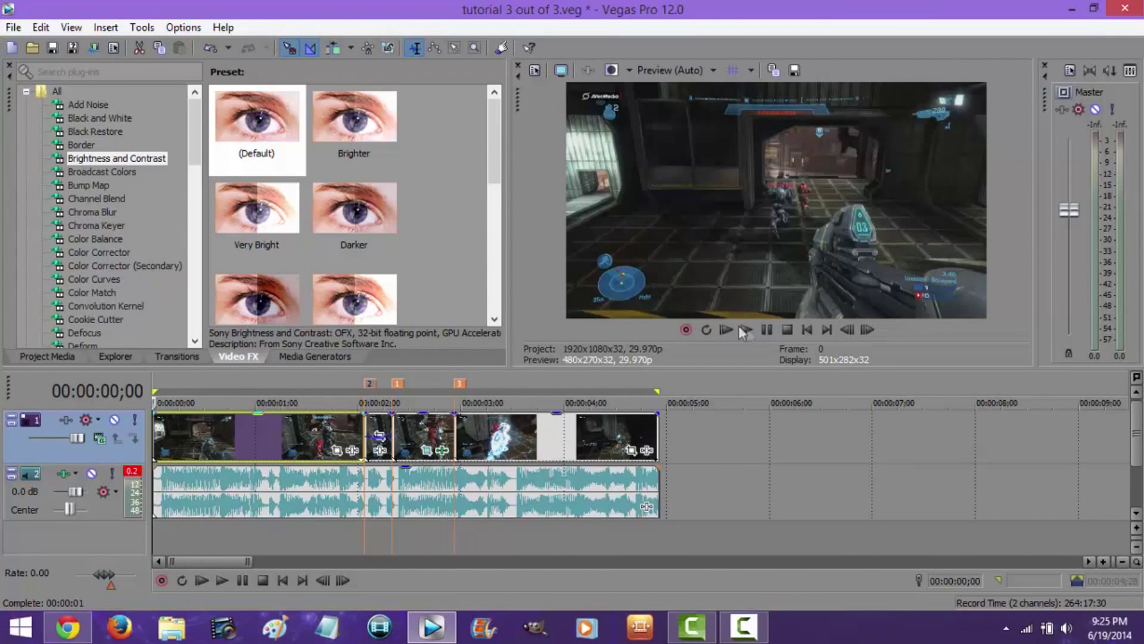